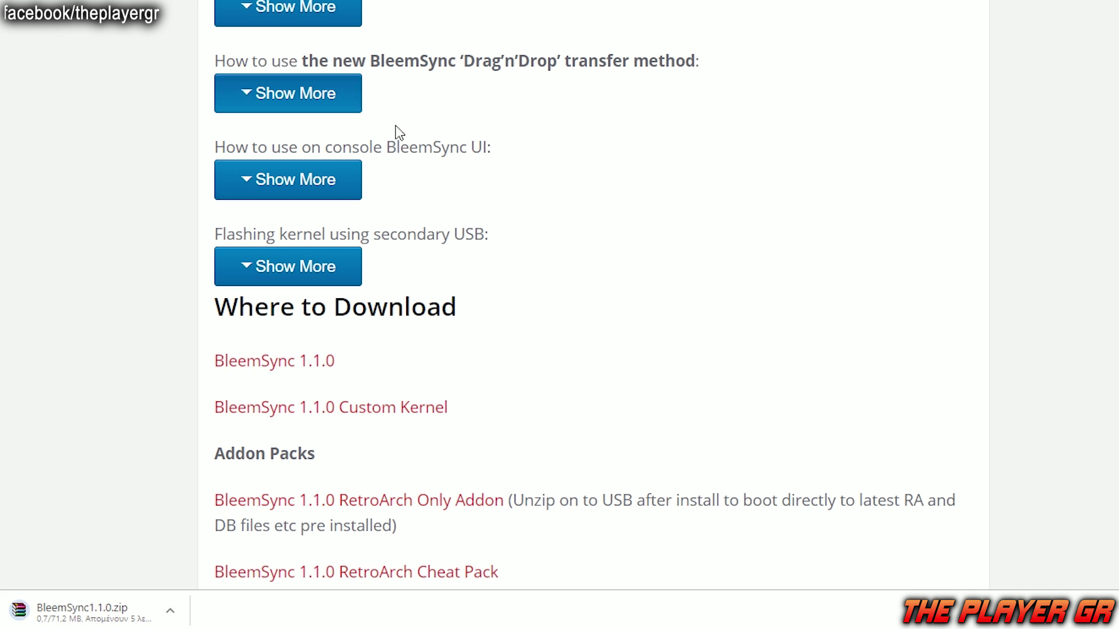
- Download the BleemSync 1.1.0 Custom Kernel from the page's Where to Download section
scroll(408, 122, "down", 2)
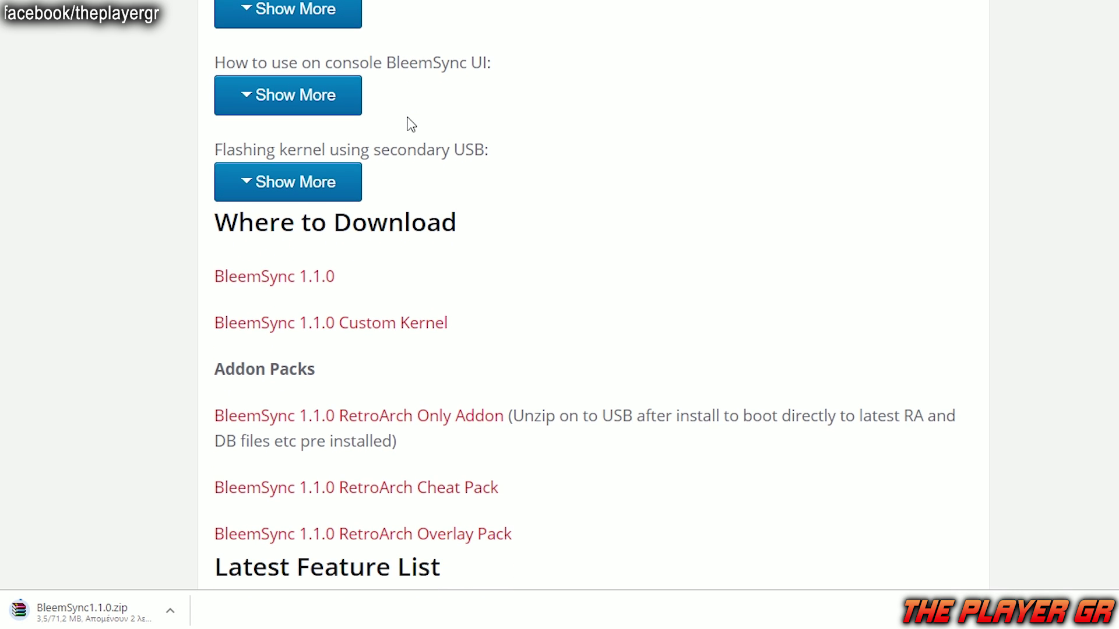
left_click(360, 329)
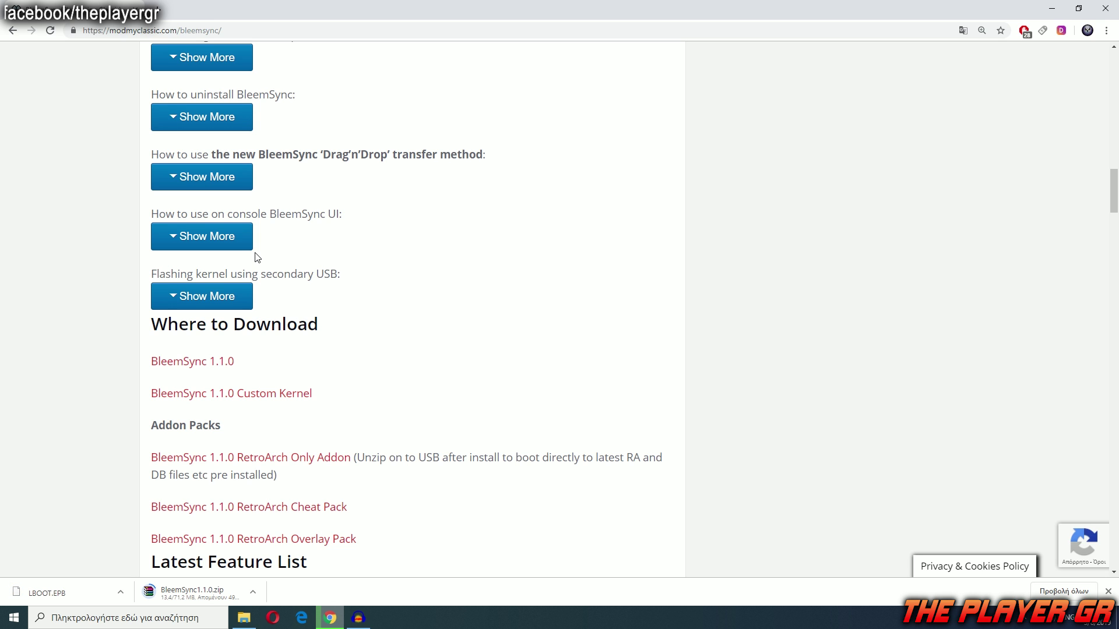
- Expand the BleemSync v1.1 videos list and open the Bleemsync 1.1 Fresh Install video by TGS on YouTube
scroll(257, 258, "up", 15)
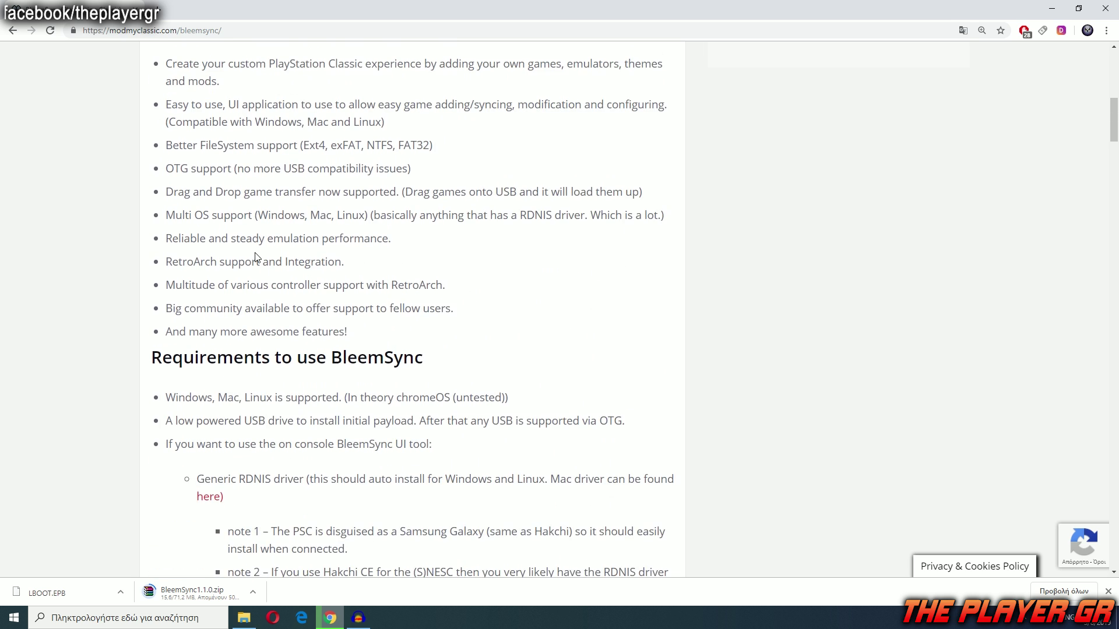
scroll(257, 257, "down", 15)
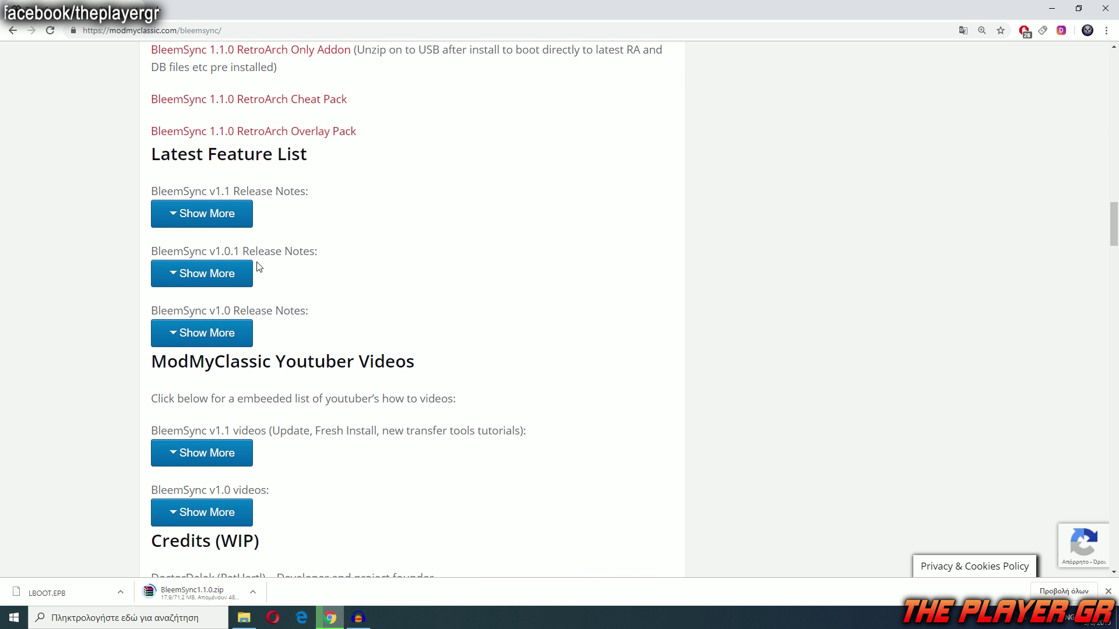
scroll(320, 417, "down", 1)
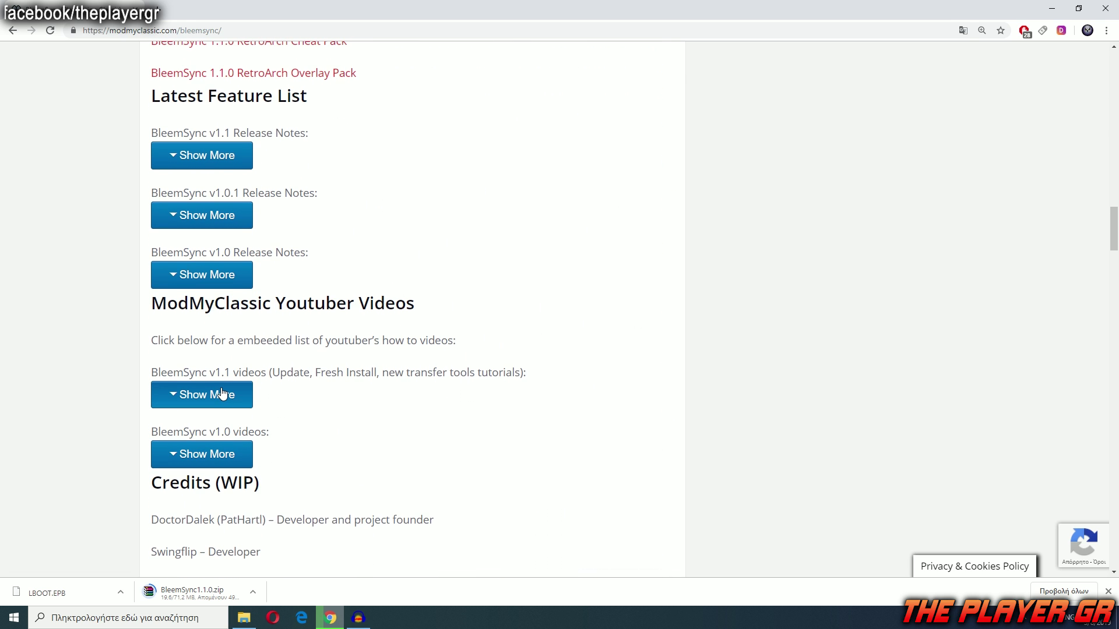
left_click(222, 393)
scroll(383, 327, "down", 4)
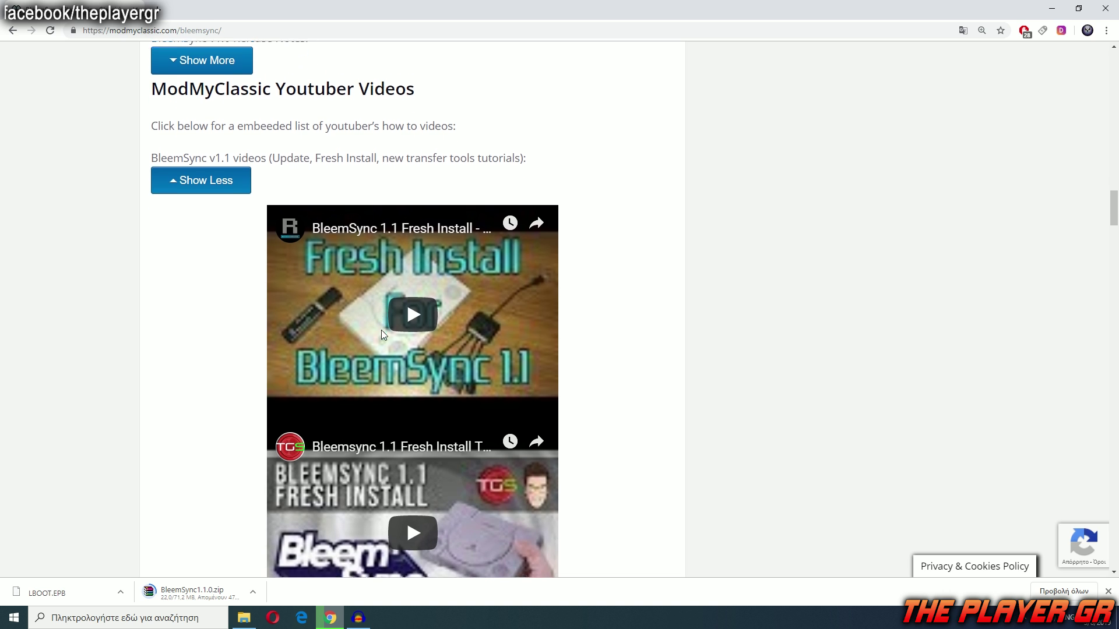
scroll(382, 331, "down", 1)
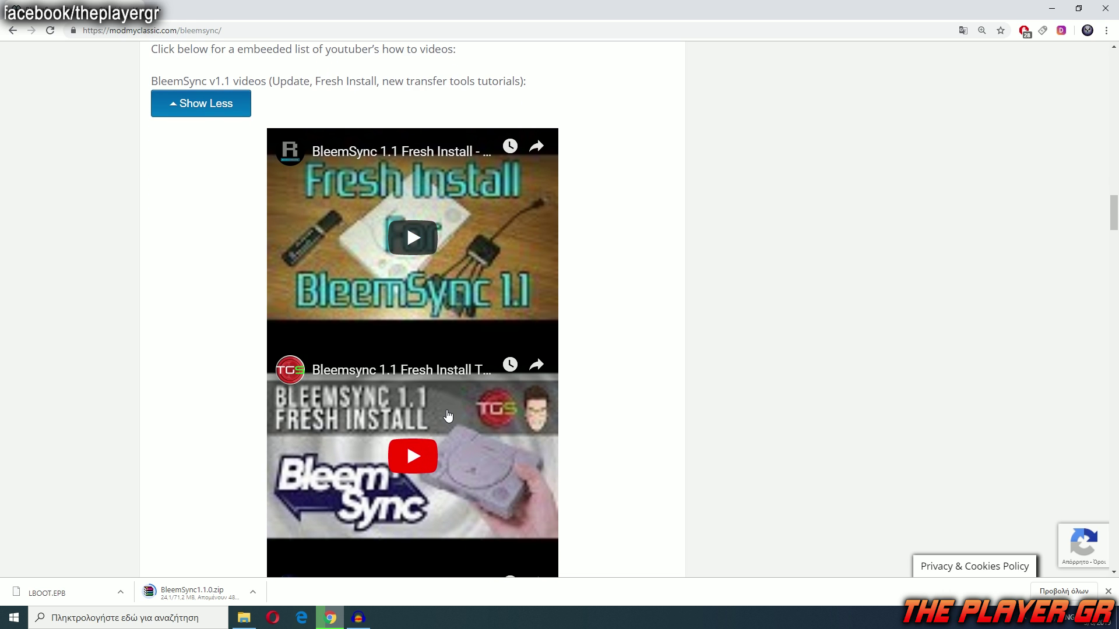
scroll(448, 416, "down", 1)
left_click(448, 414)
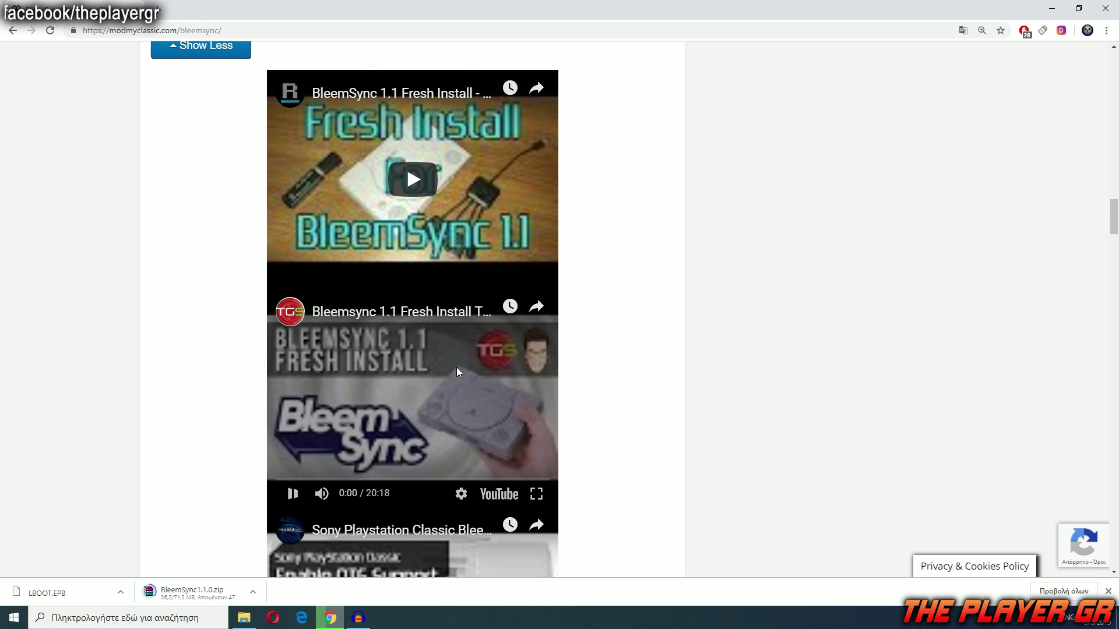
left_click(499, 494)
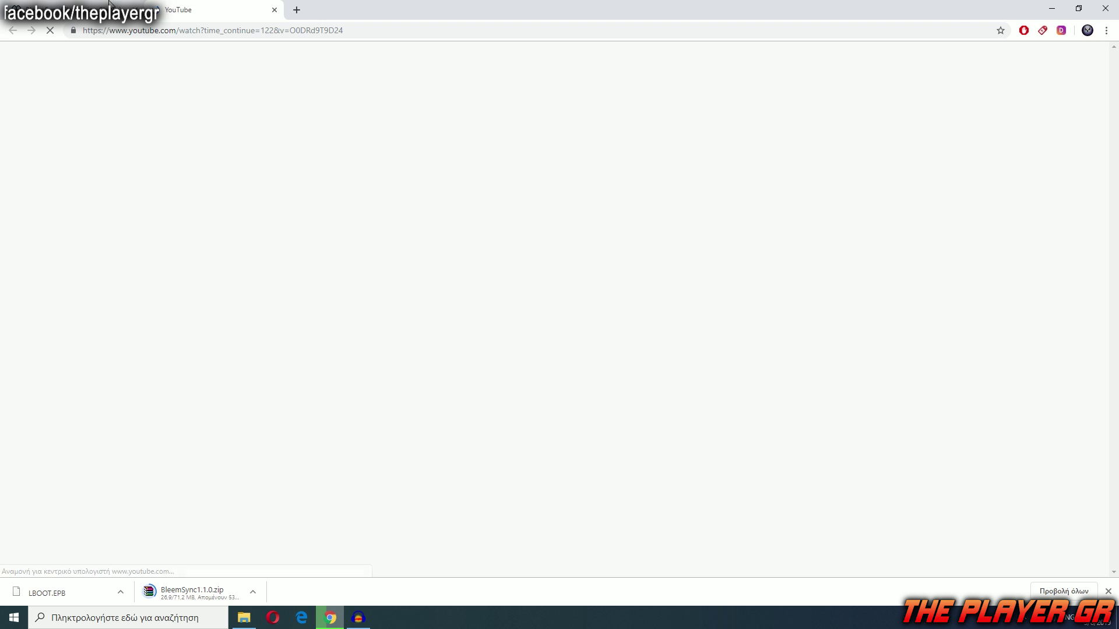
- Return to the BleemSync page and pause the embedded Fresh Install video
left_click(76, 10)
left_click(292, 494)
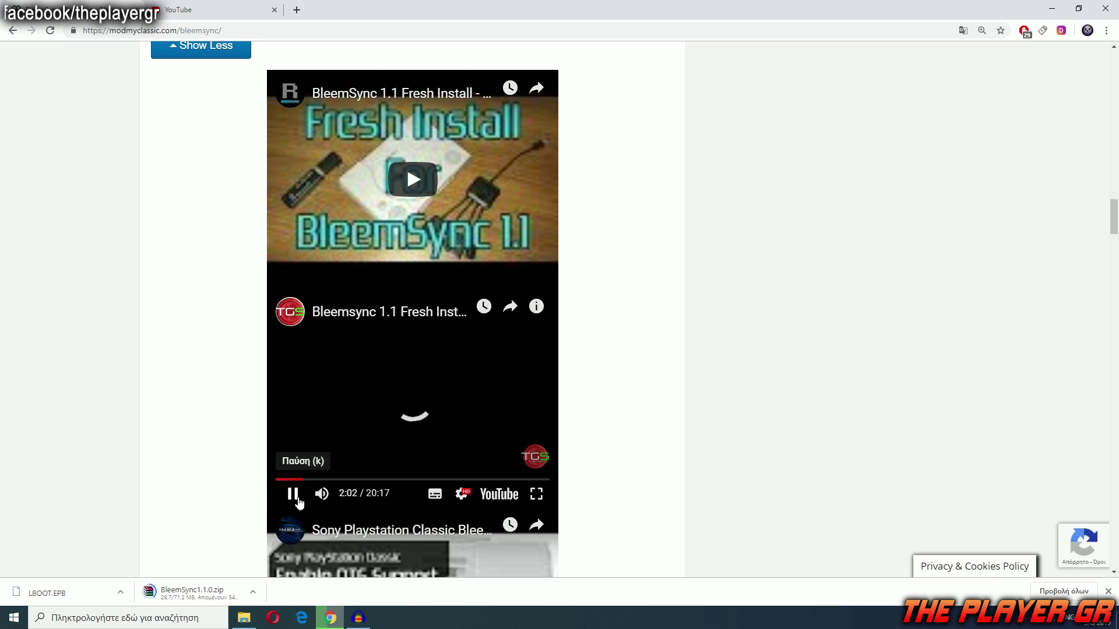
left_click(294, 495)
left_click(293, 495)
left_click(293, 495)
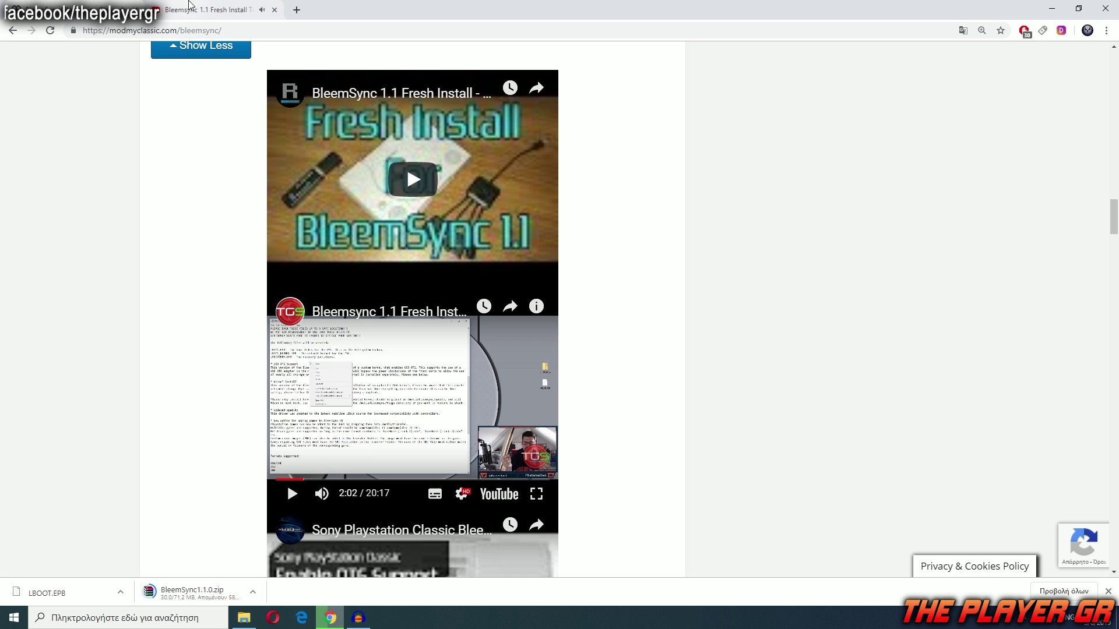
- Pause the video on its YouTube page, expand its description and open the Cover art Google Drive link
key("ctrl+Tab")
left_click(357, 360)
scroll(325, 336, "down", 3)
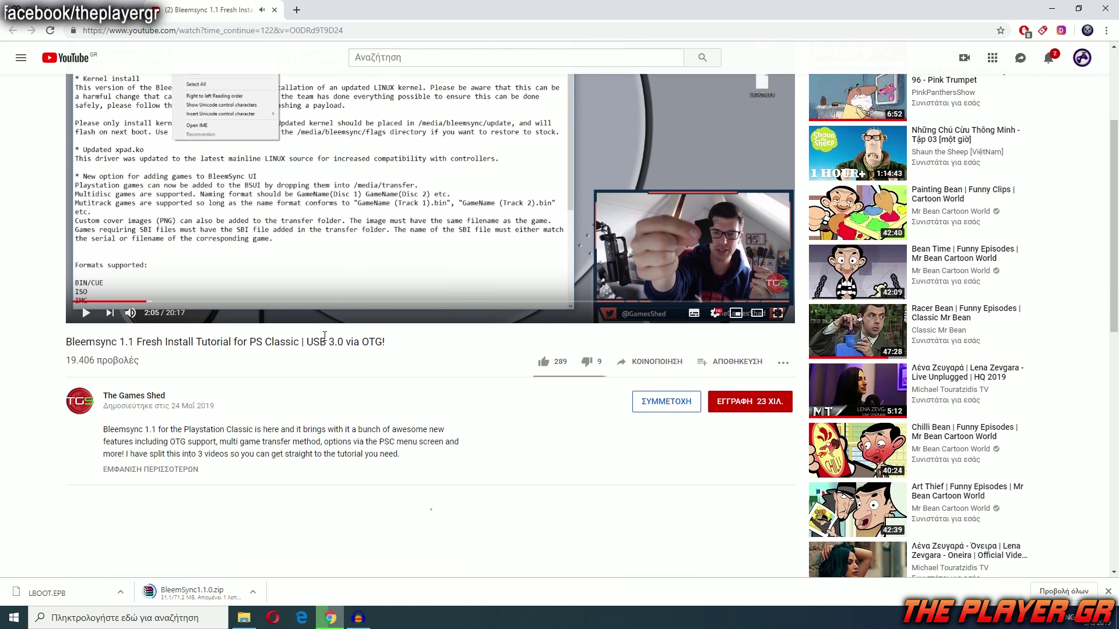
left_click(150, 469)
scroll(272, 257, "down", 3)
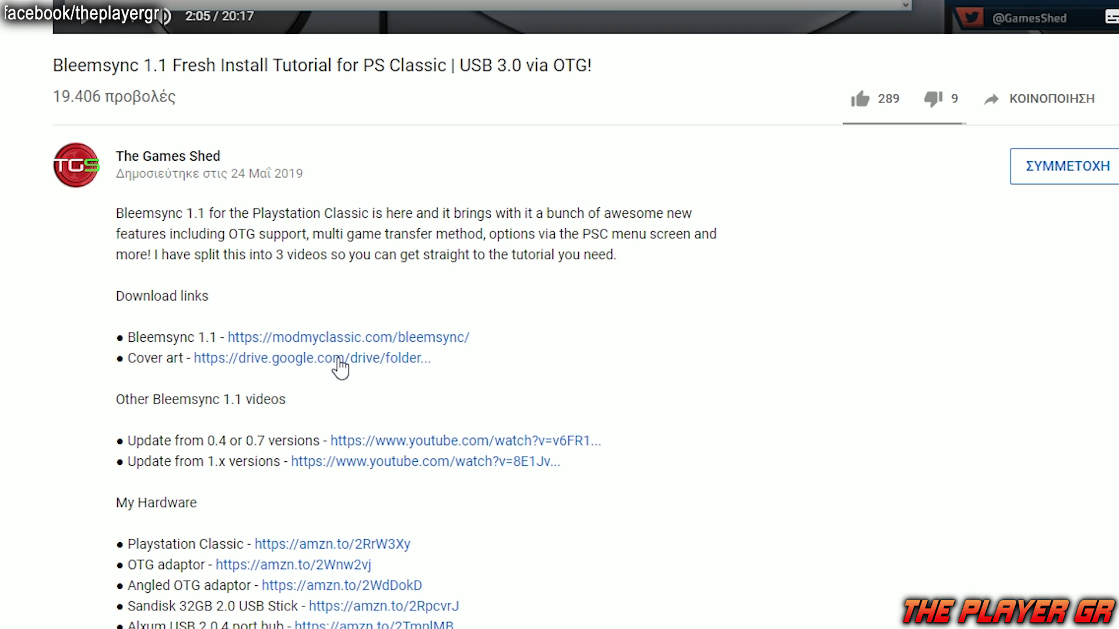
left_click(338, 360)
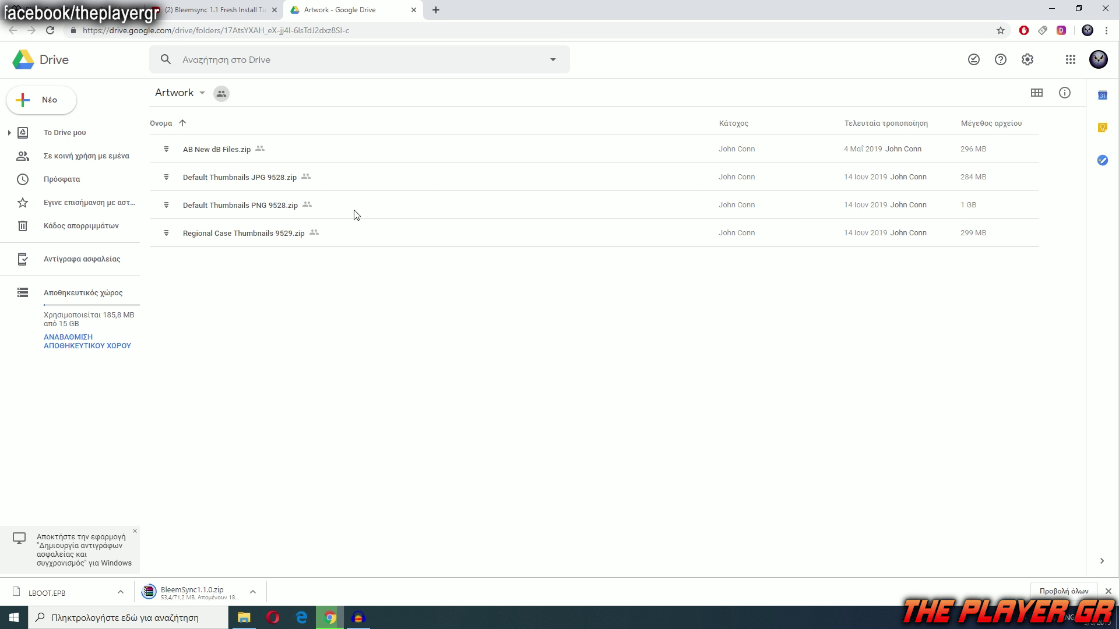
- Download Default Thumbnails PNG 9528.zip from the Artwork folder, accepting the download without a virus scan
left_click(307, 210)
double_click(382, 209)
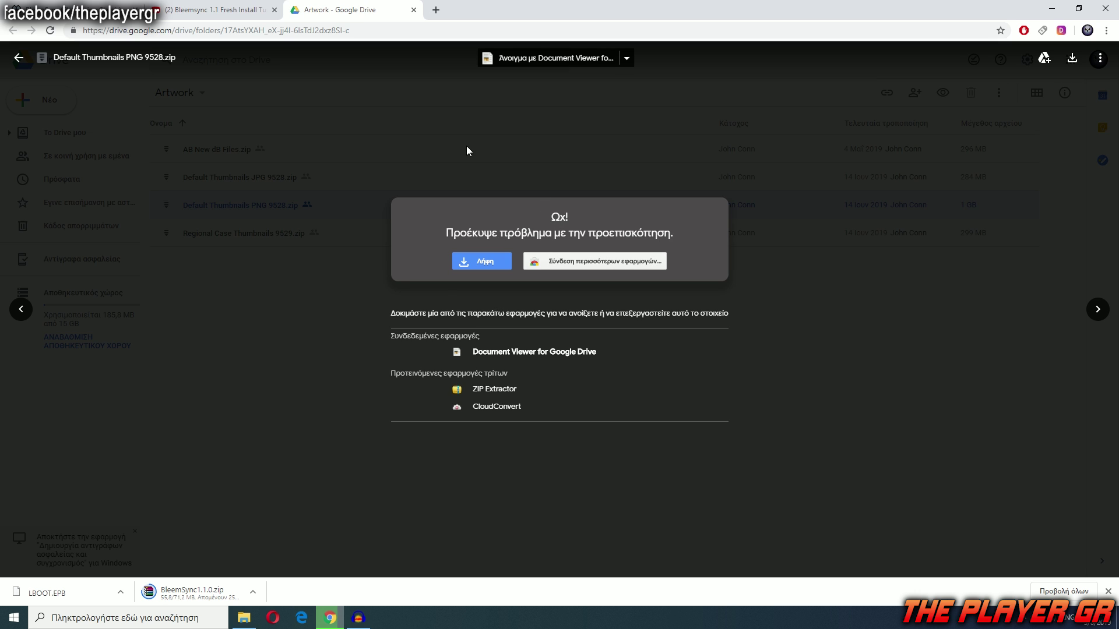
left_click(483, 263)
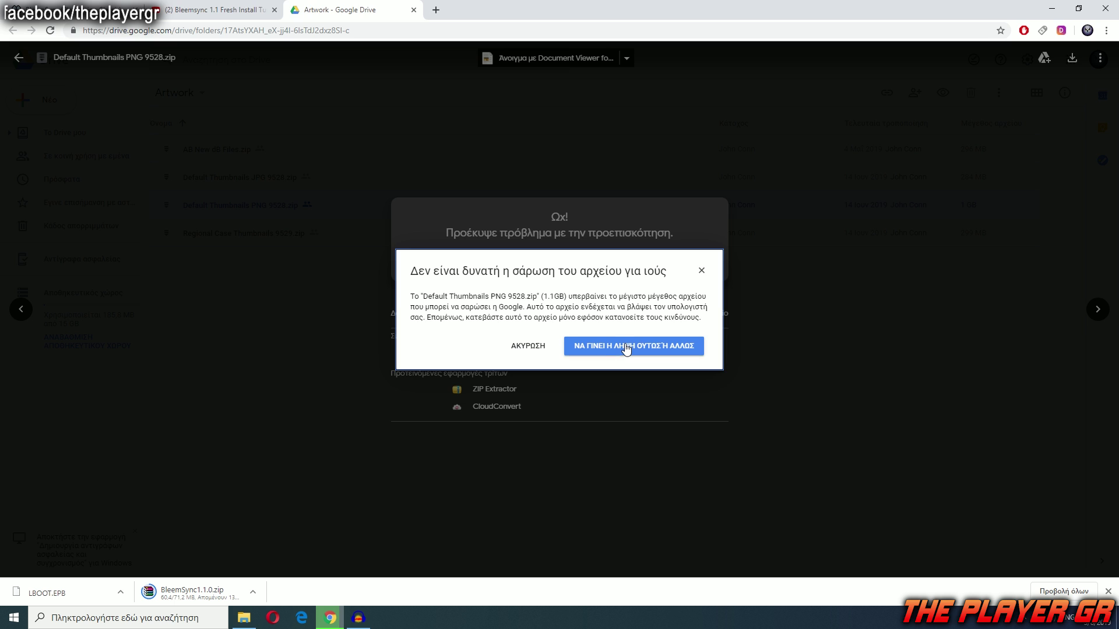
left_click(618, 348)
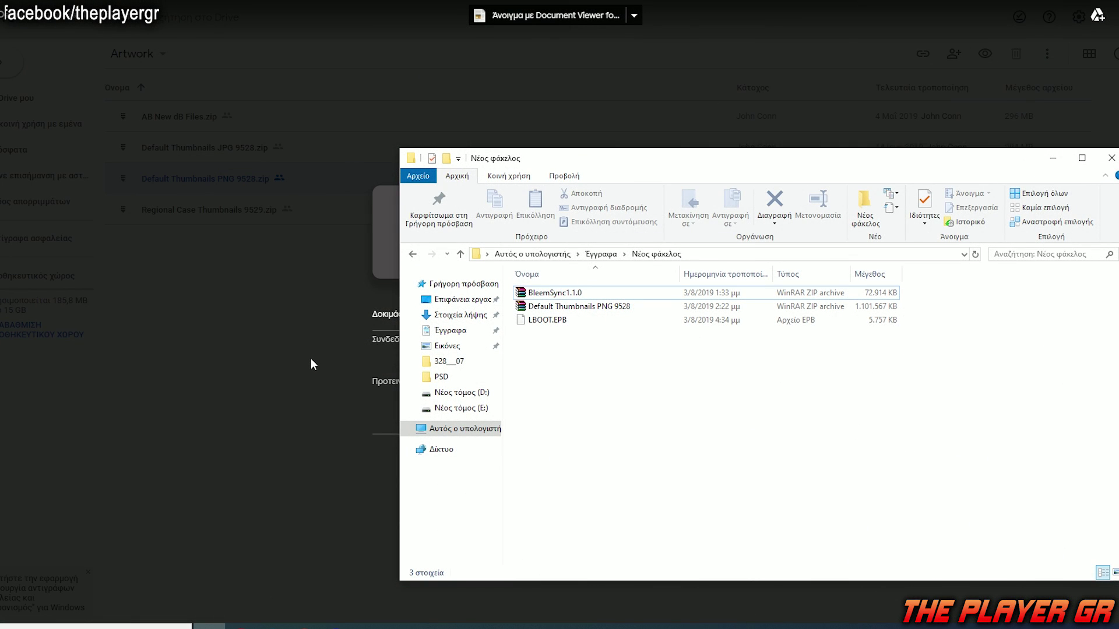
- Extract BleemSync1.1.0.zip into a BleemSync1.1.0 folder beside the archive and close the archive window
double_click(556, 292)
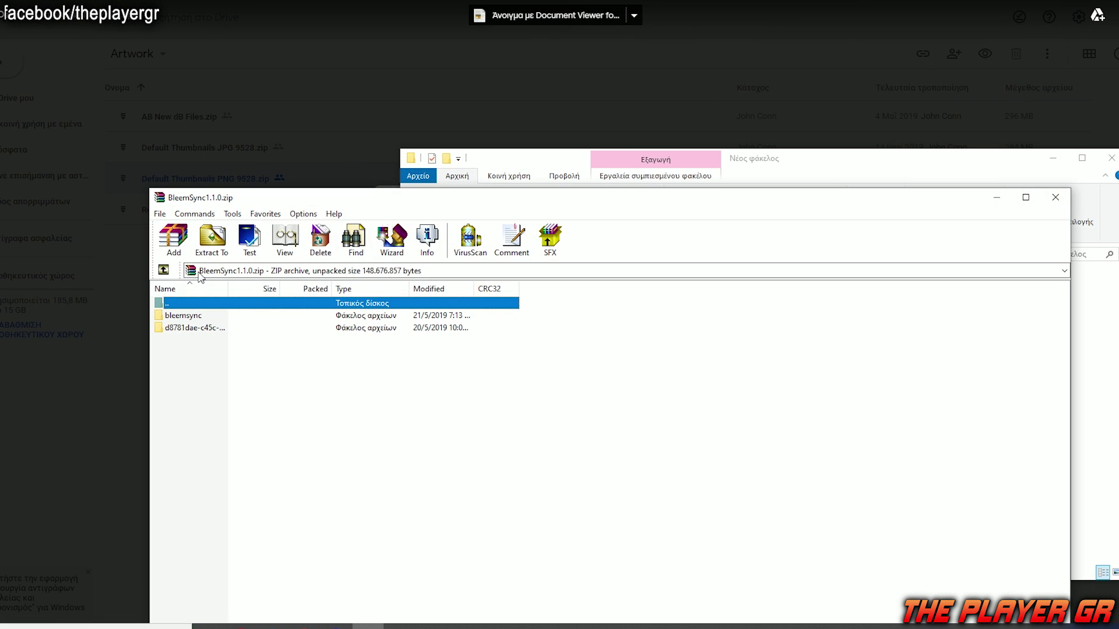
left_click(216, 252)
left_click(636, 564)
left_click(1055, 196)
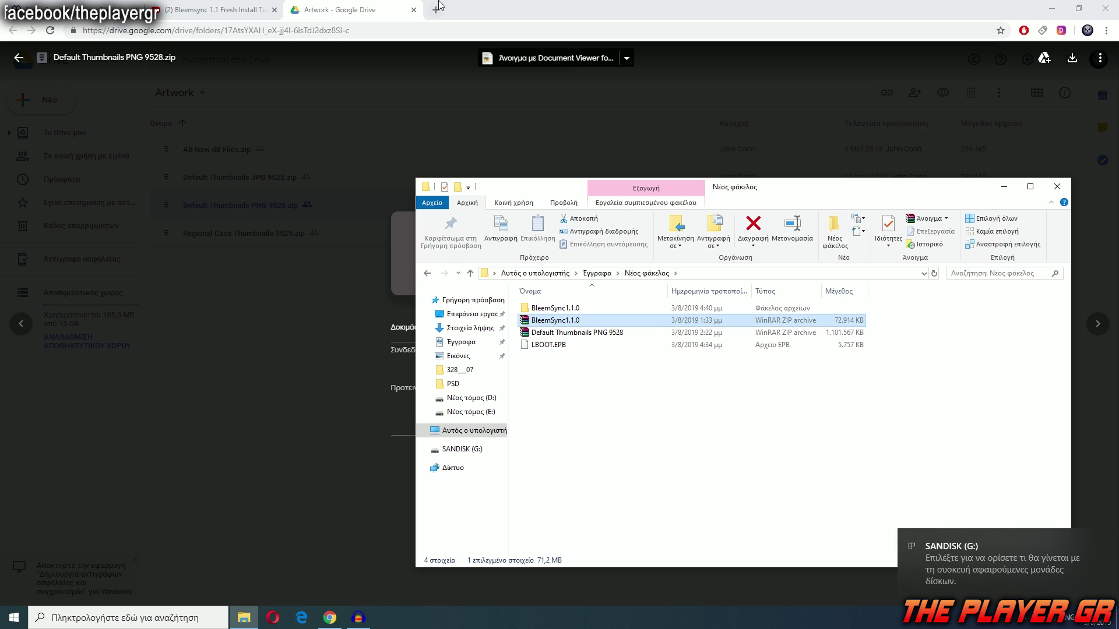
- Close the Artwork Google Drive page and the YouTube video page in the browser
left_click(411, 10)
left_click(413, 10)
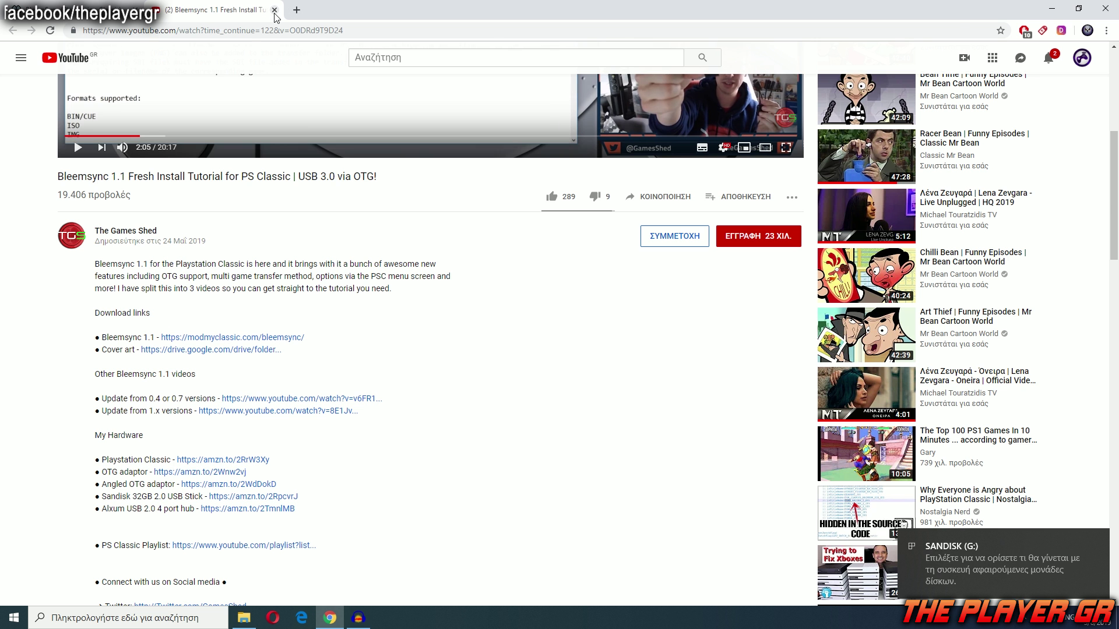
left_click(274, 10)
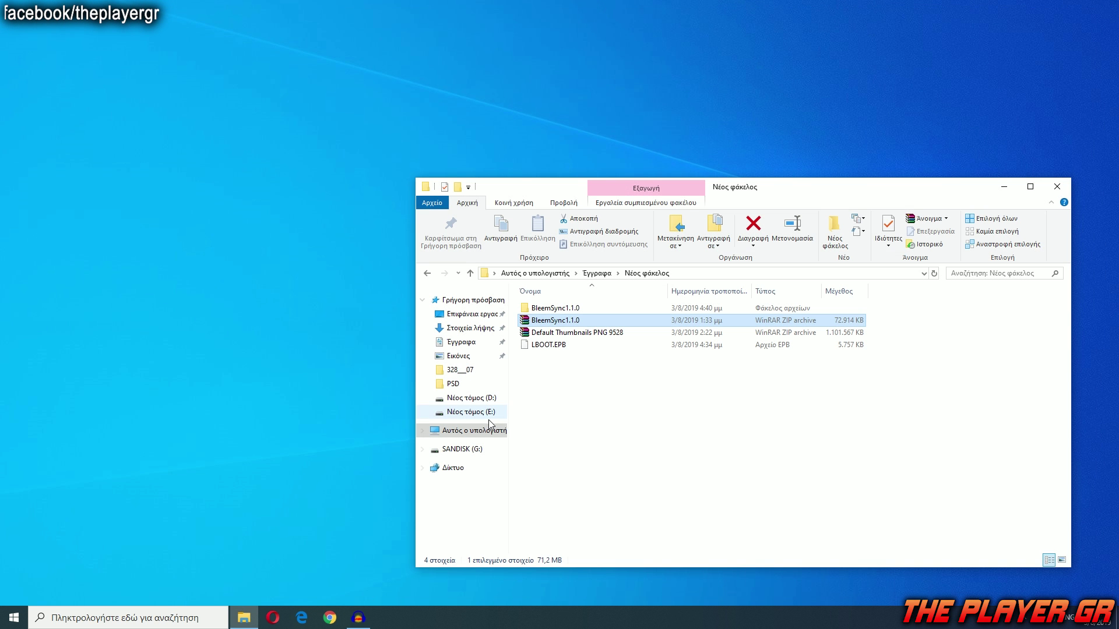
- Rename the SANDISK (G:) USB drive as SONY
left_click(471, 431)
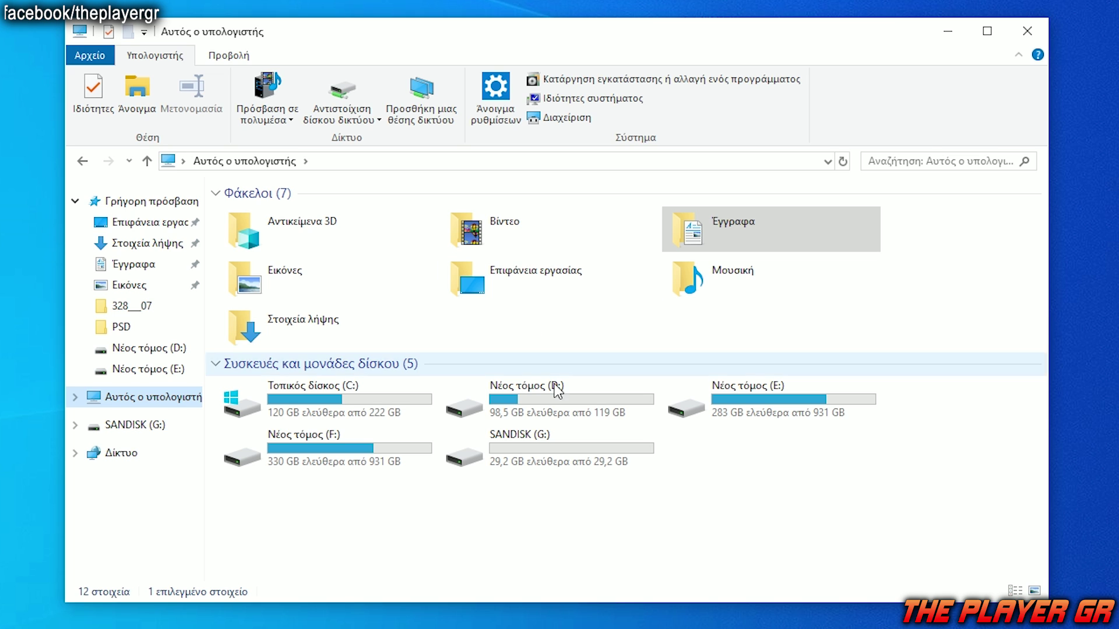
right_click(544, 464)
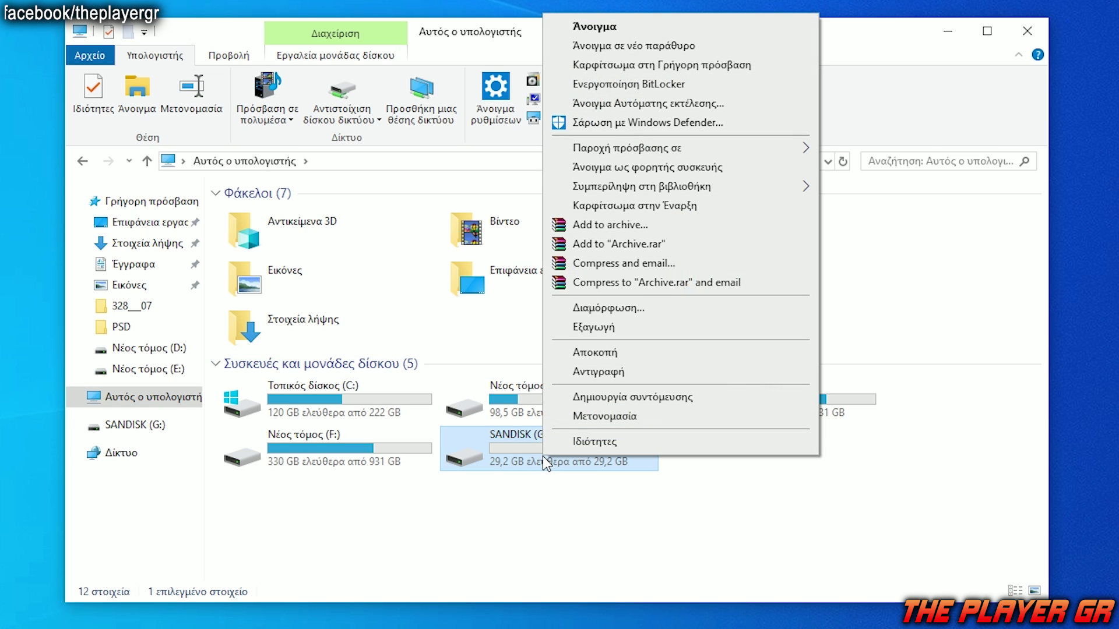
left_click(606, 416)
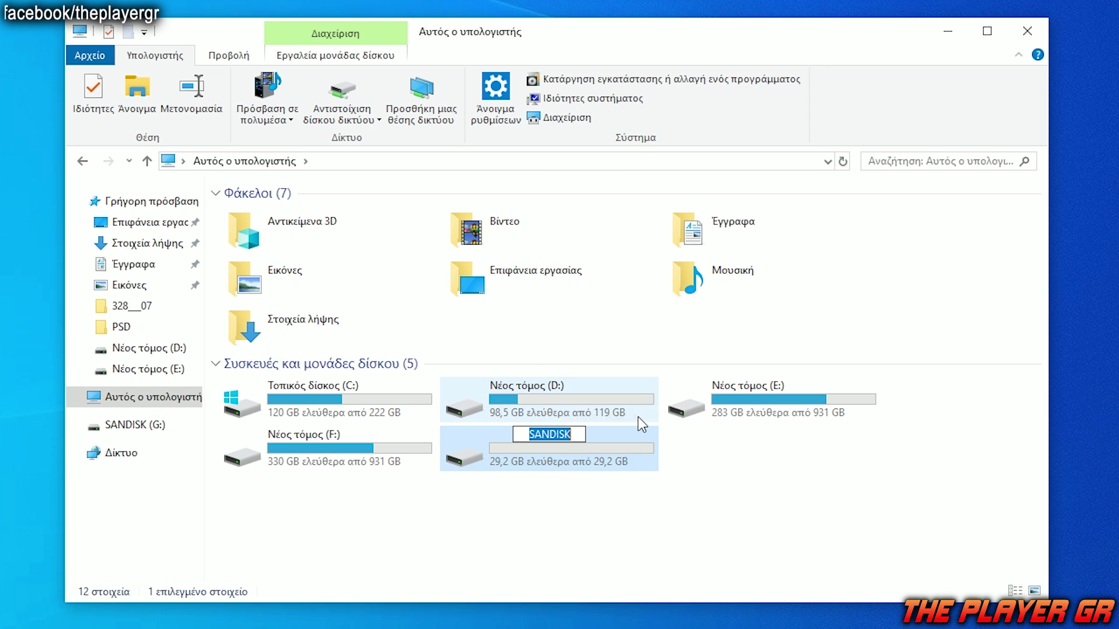
type("S")
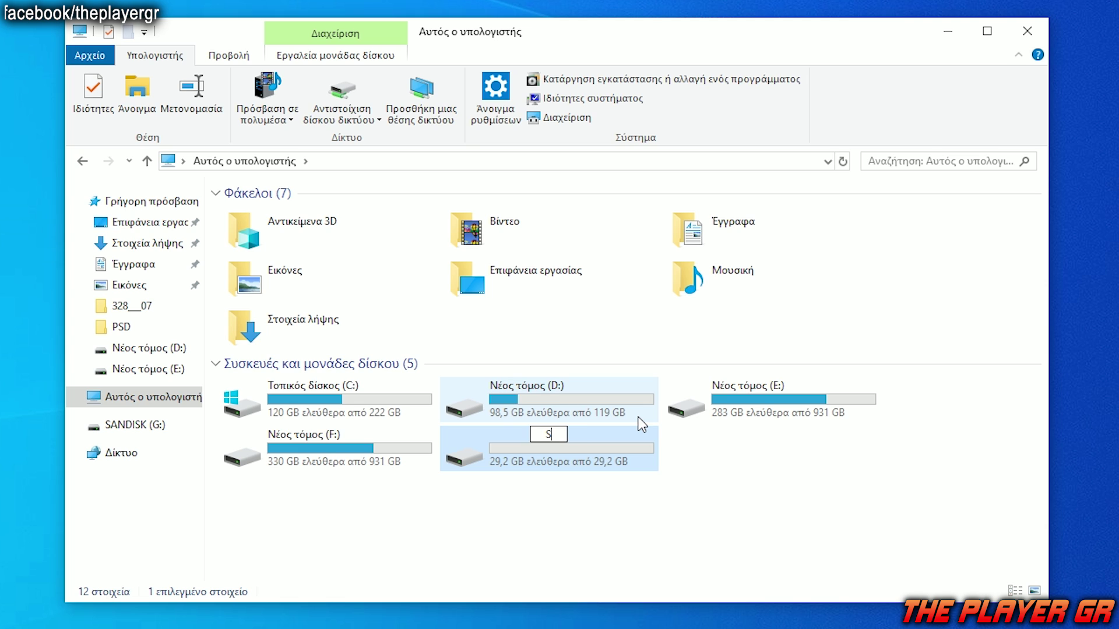
type("ONY")
key("Return")
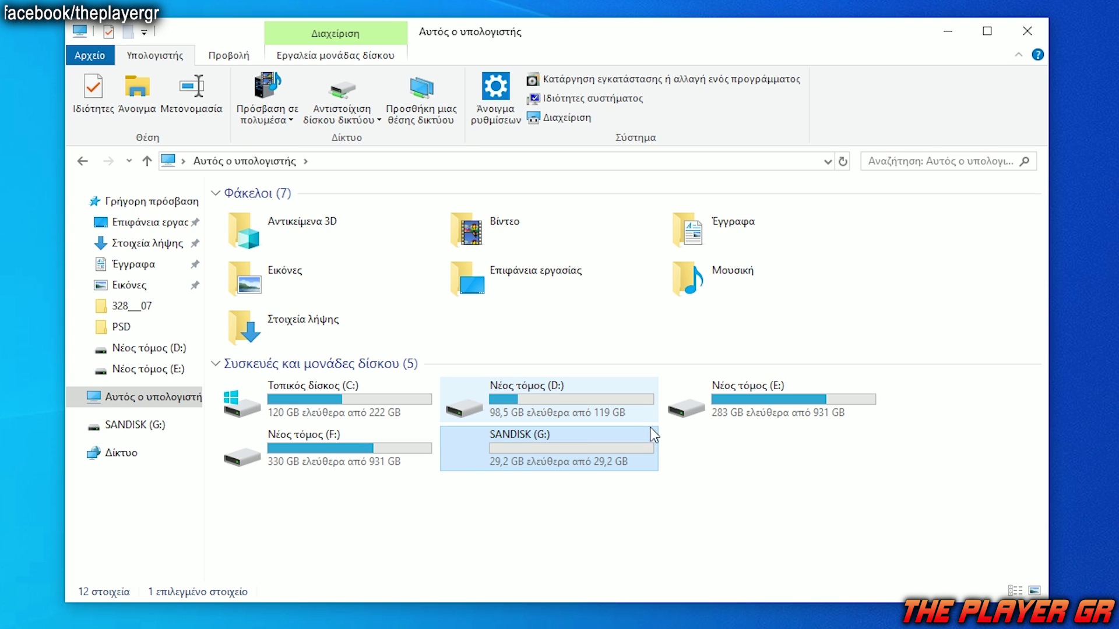
- Check the contents of the SONY (G:) drive and its file system in the format settings without formatting it
double_click(653, 431)
right_click(418, 352)
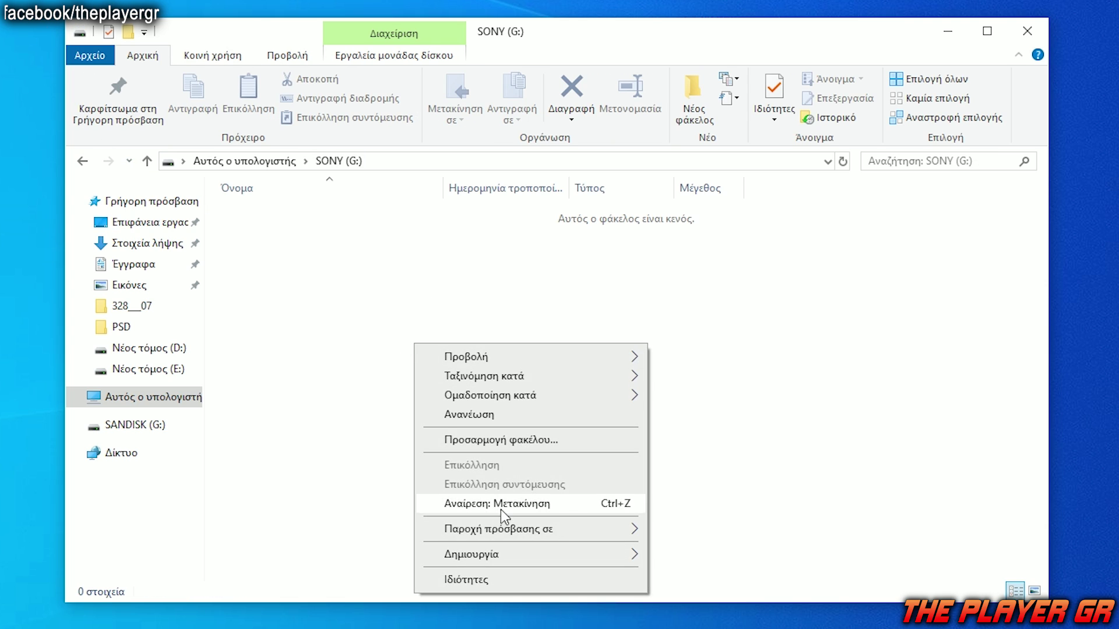
left_click(92, 161)
right_click(542, 448)
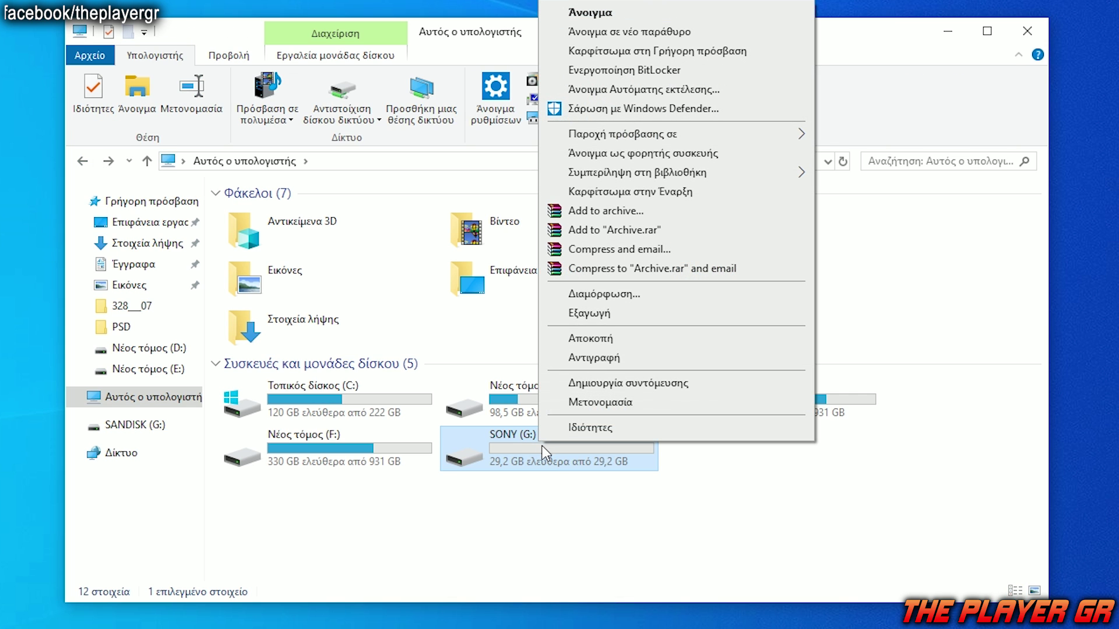
left_click(568, 295)
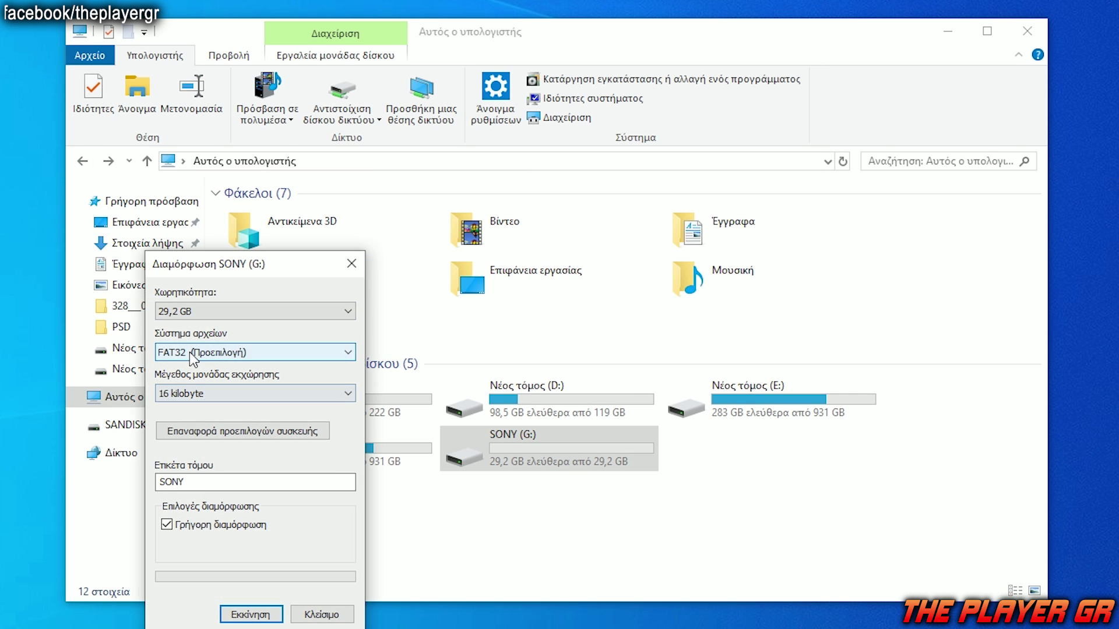
left_click(322, 619)
left_click(322, 616)
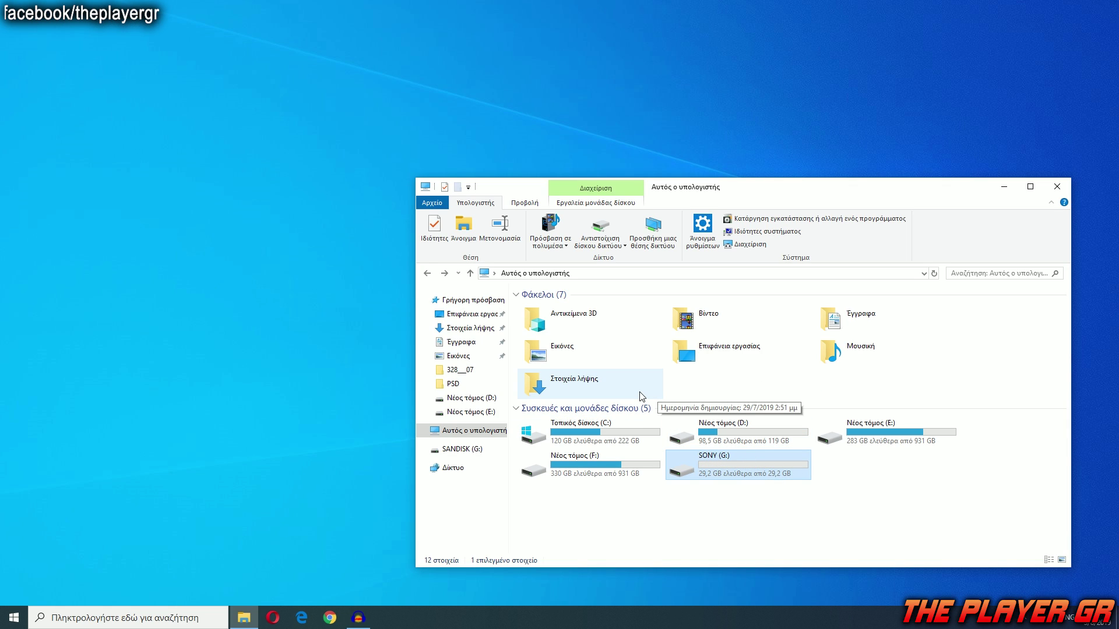
- Copy the bleemsync and d8781dae-c45c-4fc1-b961-e03eedebbffb folders from BleemSync1.1.0 in the Documents folder Νέος φάκελος to the root of SONY (G:)
left_click(461, 342)
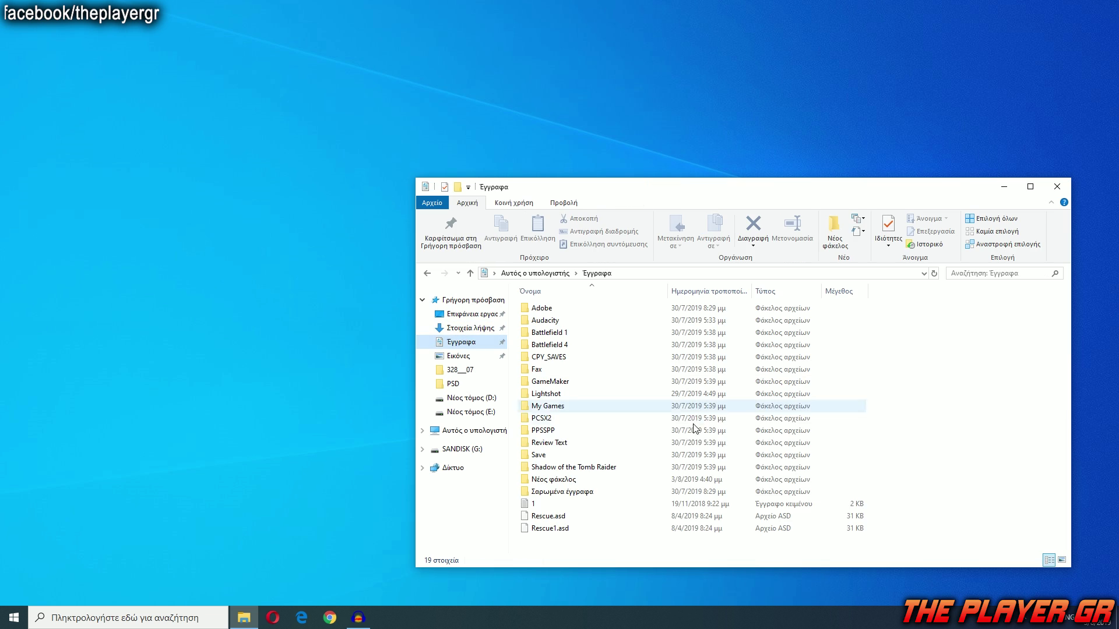
double_click(557, 480)
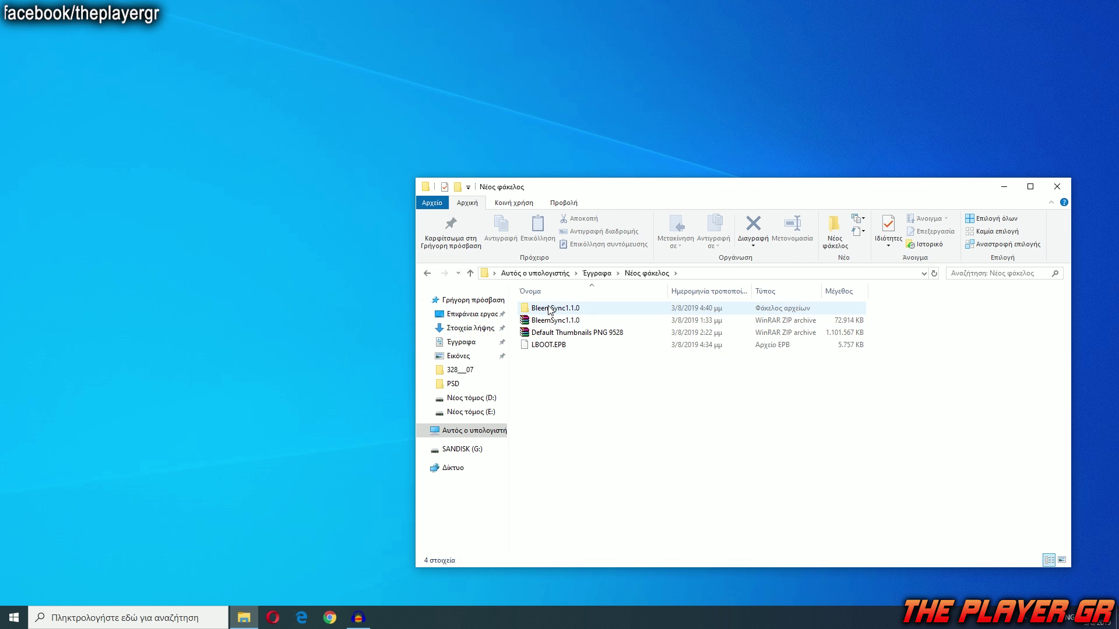
double_click(550, 310)
left_click_drag(574, 362, 523, 307)
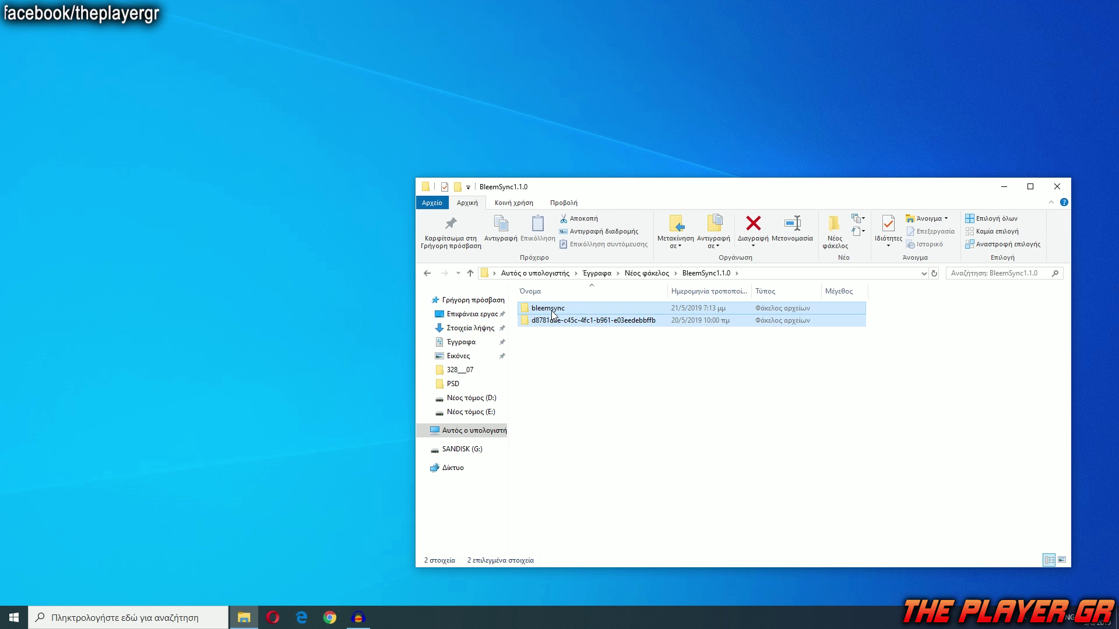
right_click(553, 310)
left_click(608, 502)
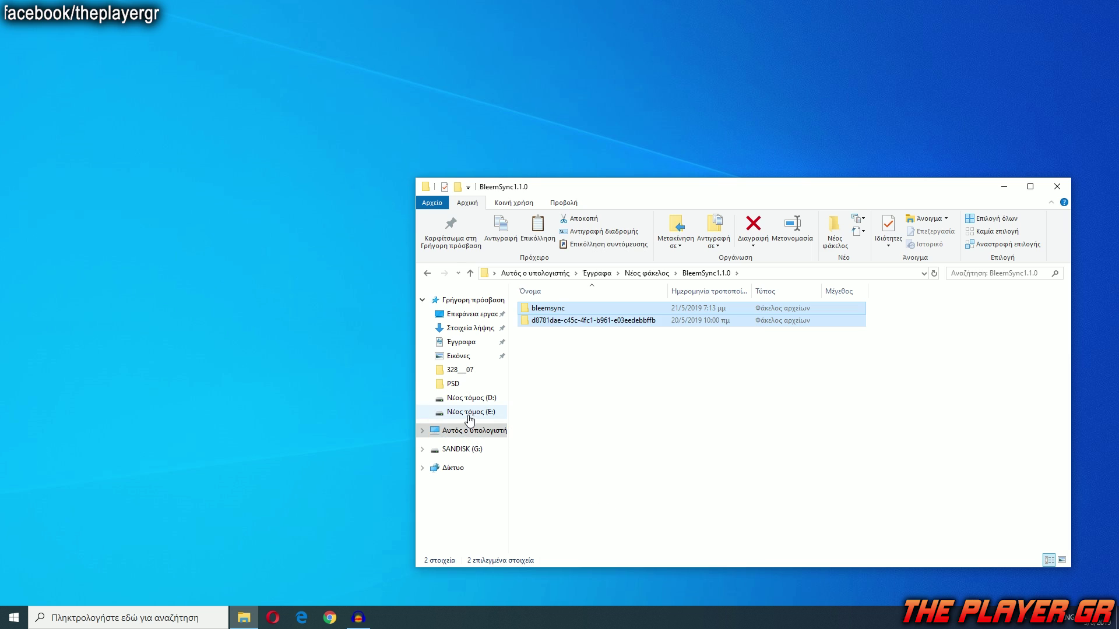
left_click(465, 449)
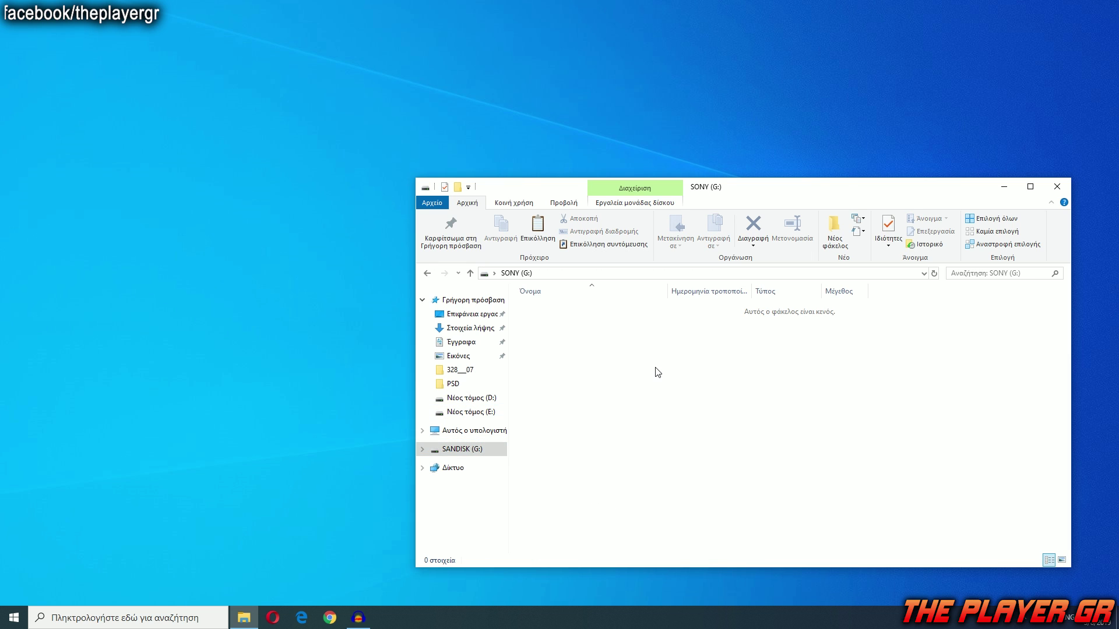
right_click(655, 370)
left_click(692, 450)
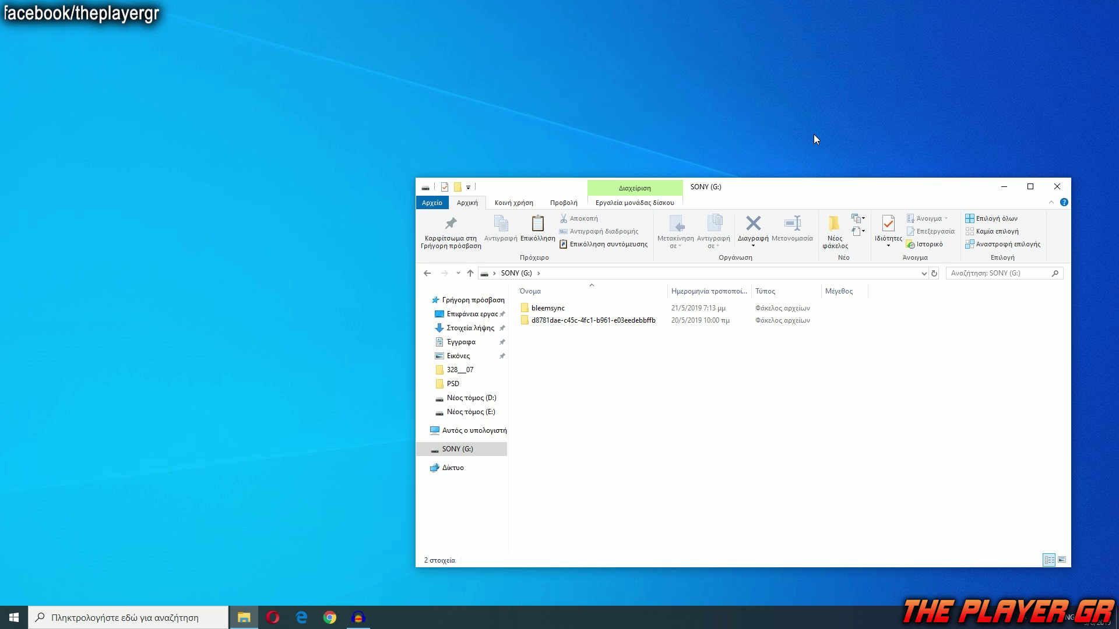
- Safely eject the SONY (G:) USB drive holding the copied BleemSync folders
left_click(1029, 624)
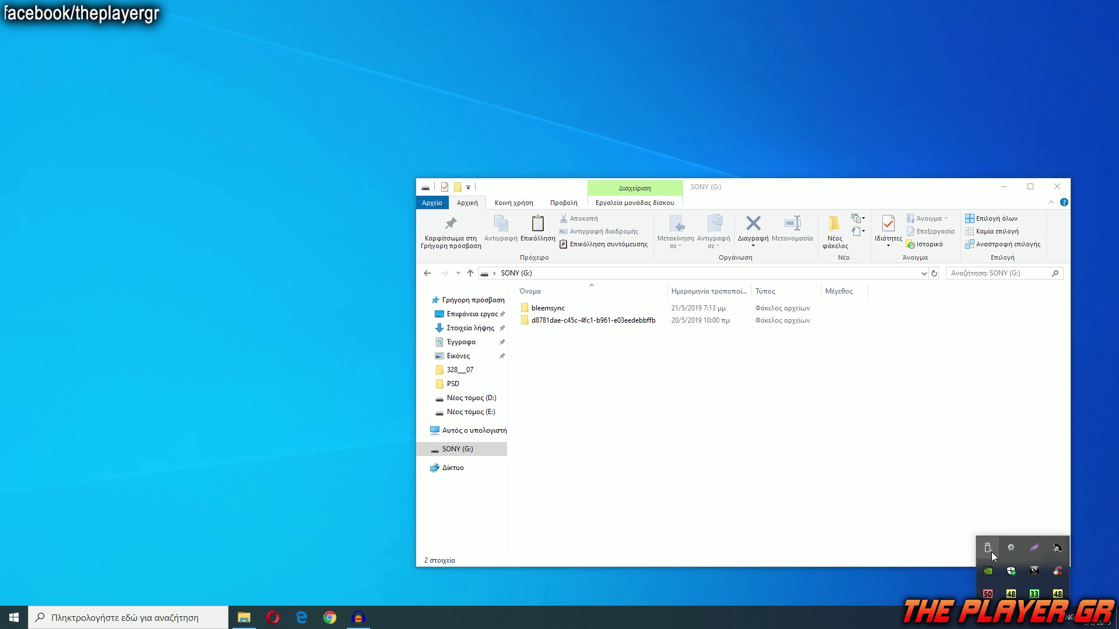
left_click(991, 551)
left_click(1001, 577)
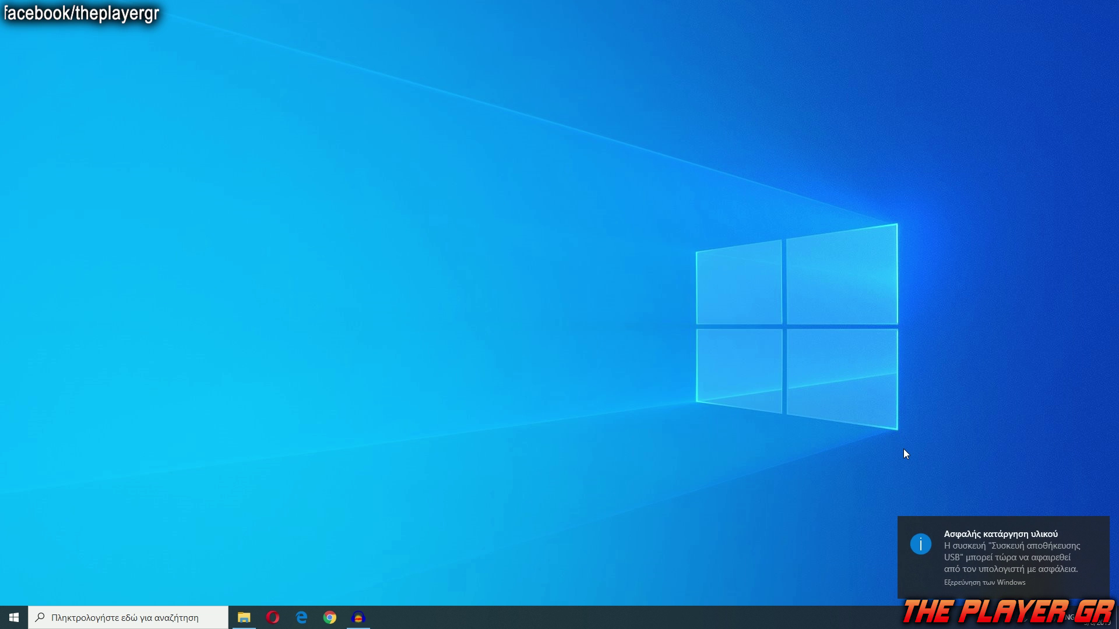
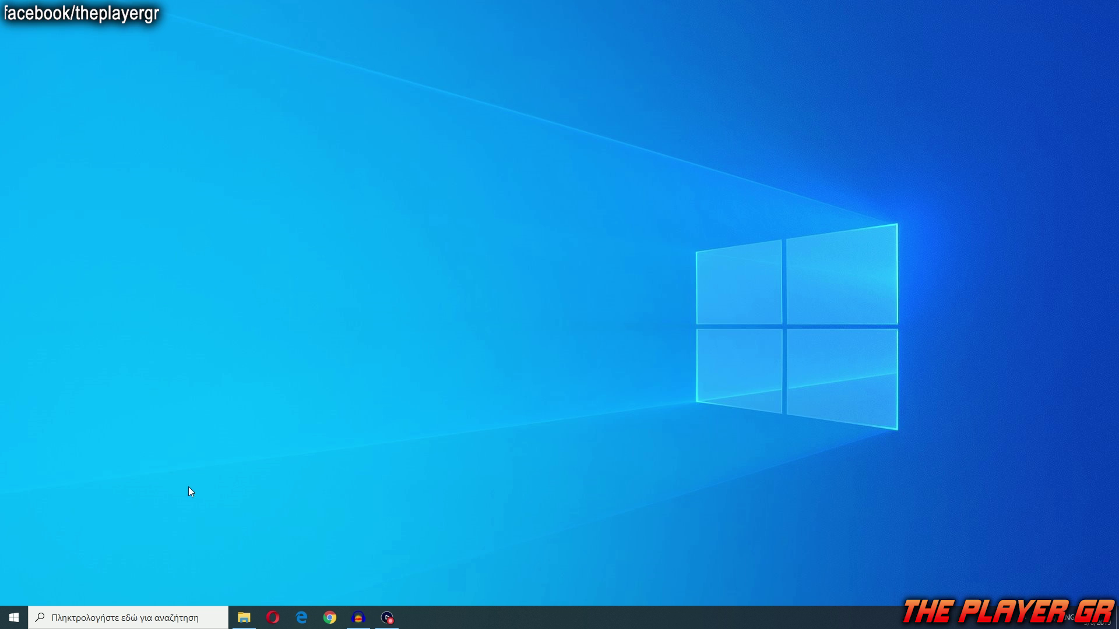
- Copy the backup folder from bleemsync on SONY (G:) to drive Νέος τόμος (D:) and return to the bleemsync folder
left_click(244, 618)
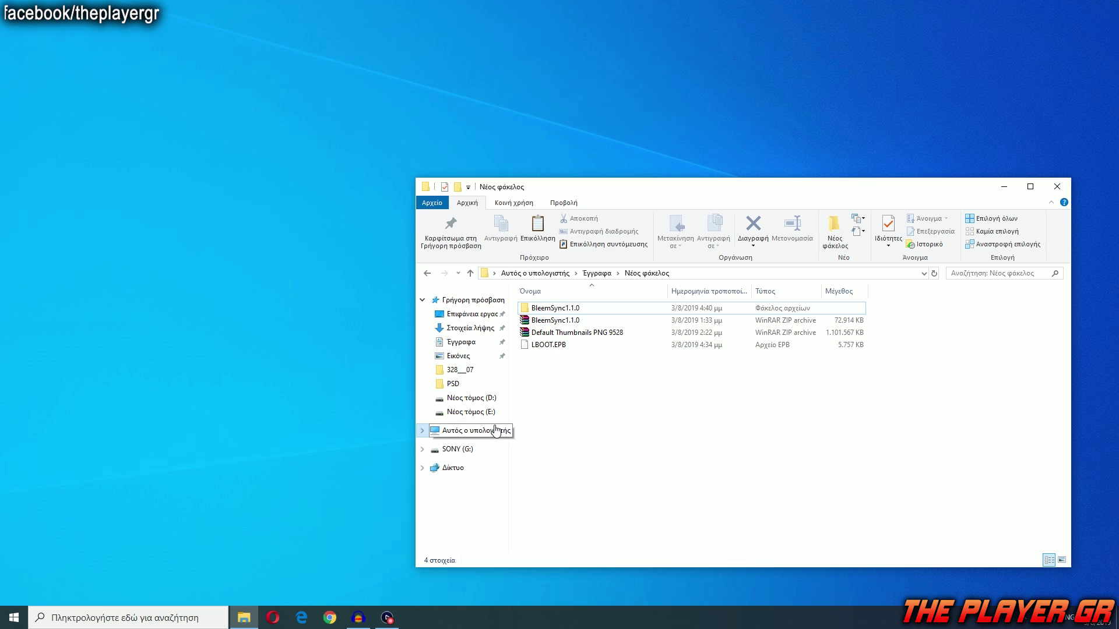
left_click(456, 450)
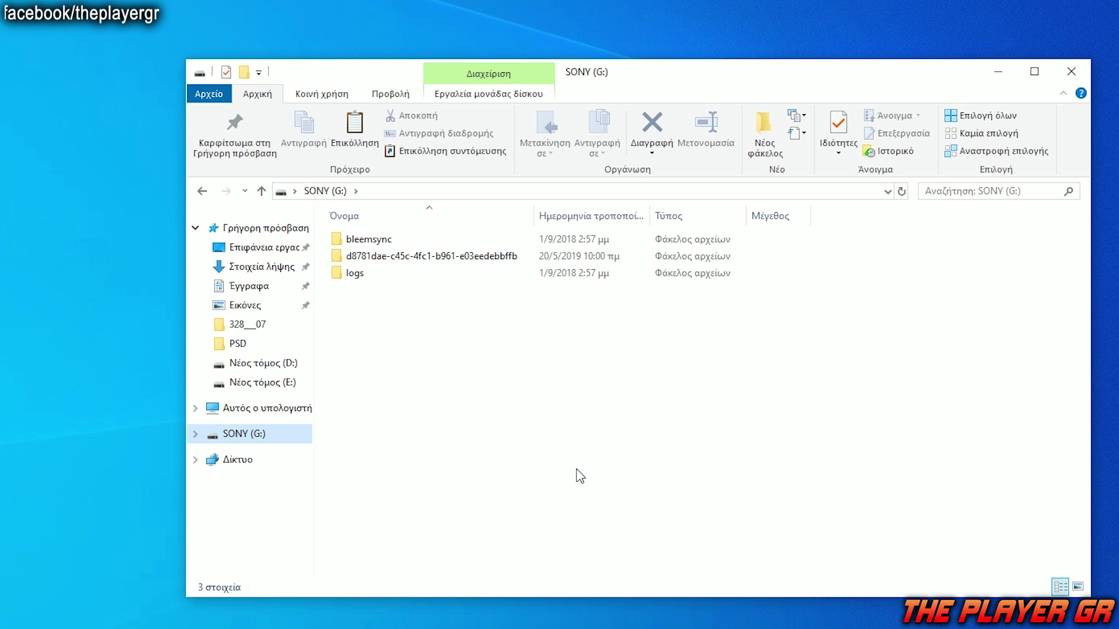
double_click(373, 239)
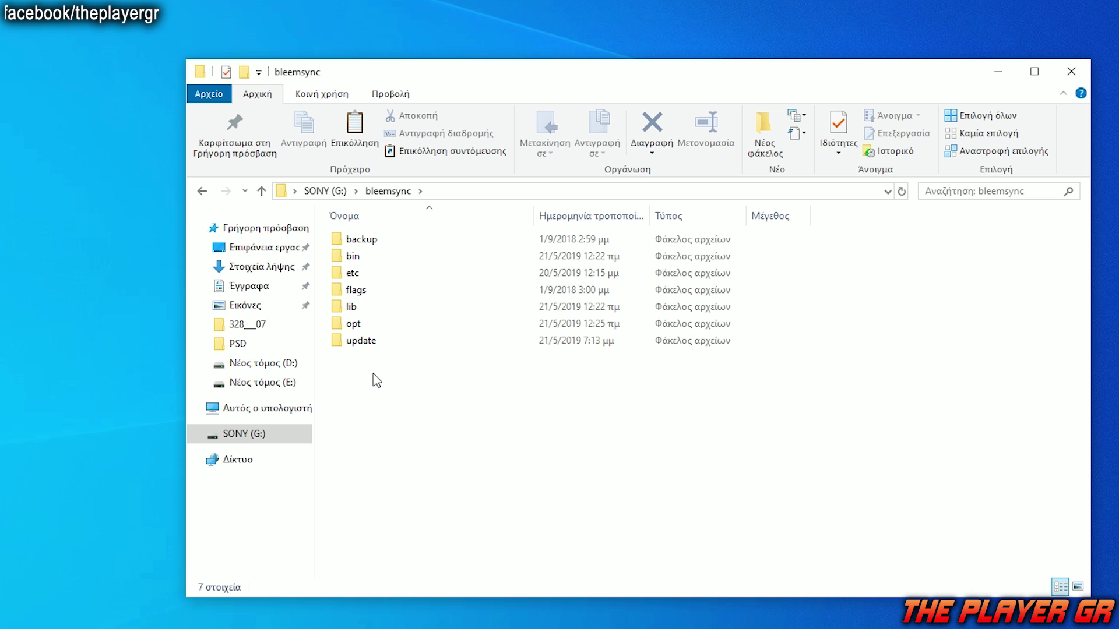
right_click(378, 240)
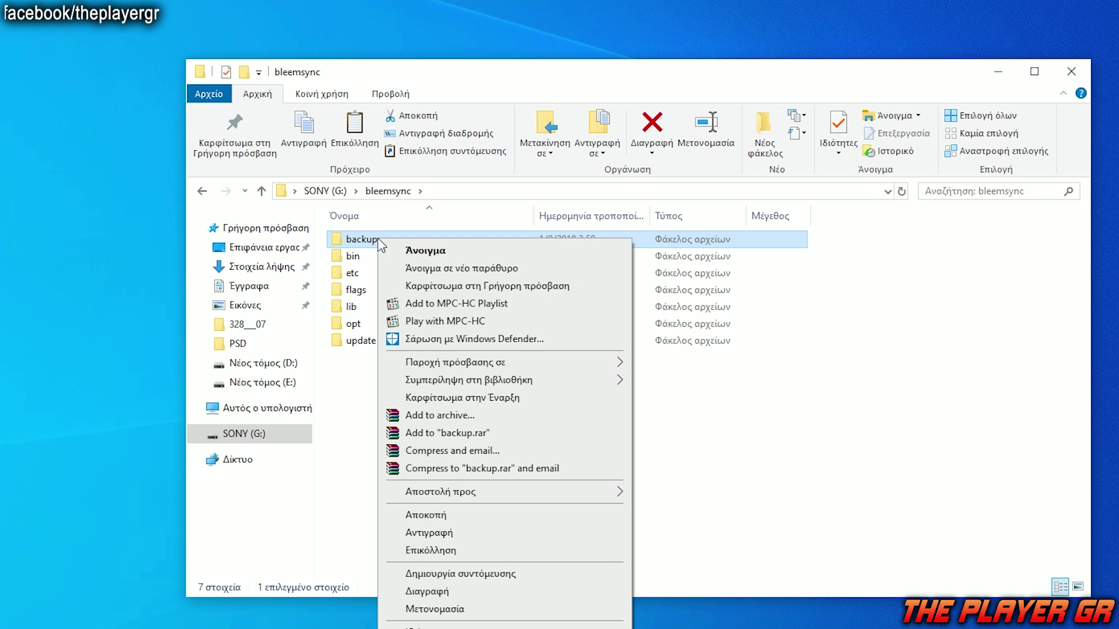
left_click(478, 532)
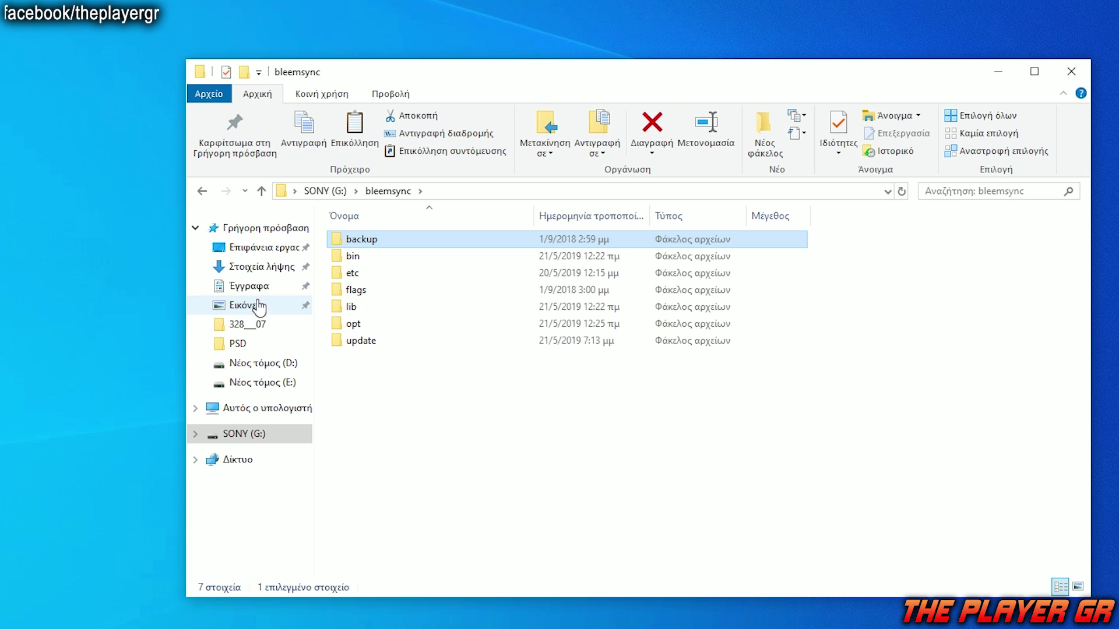
left_click(278, 366)
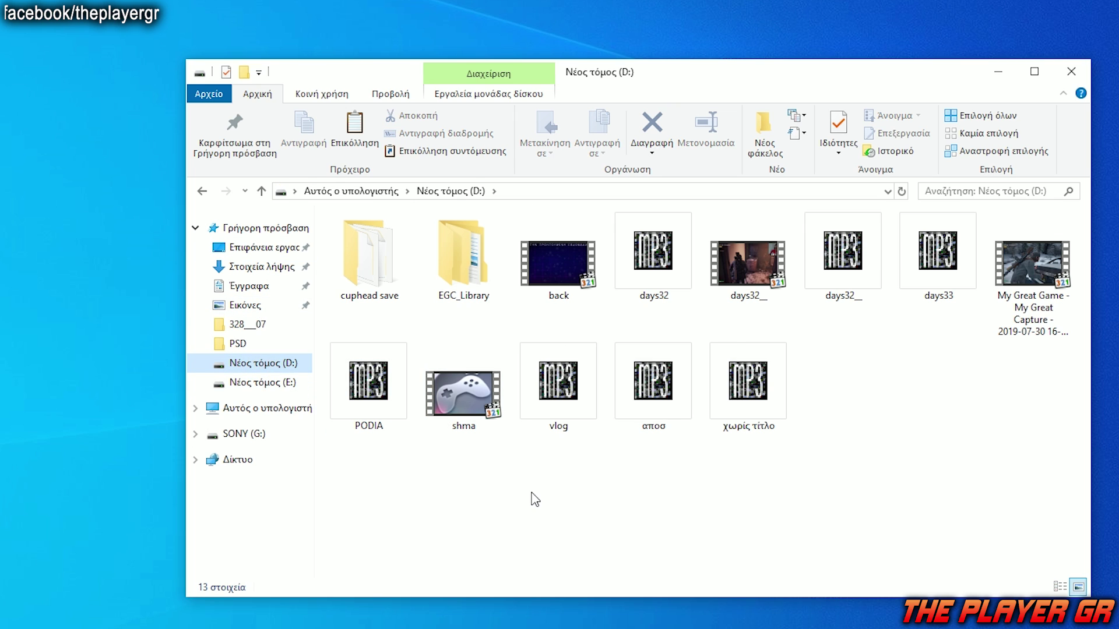
right_click(535, 499)
left_click(561, 390)
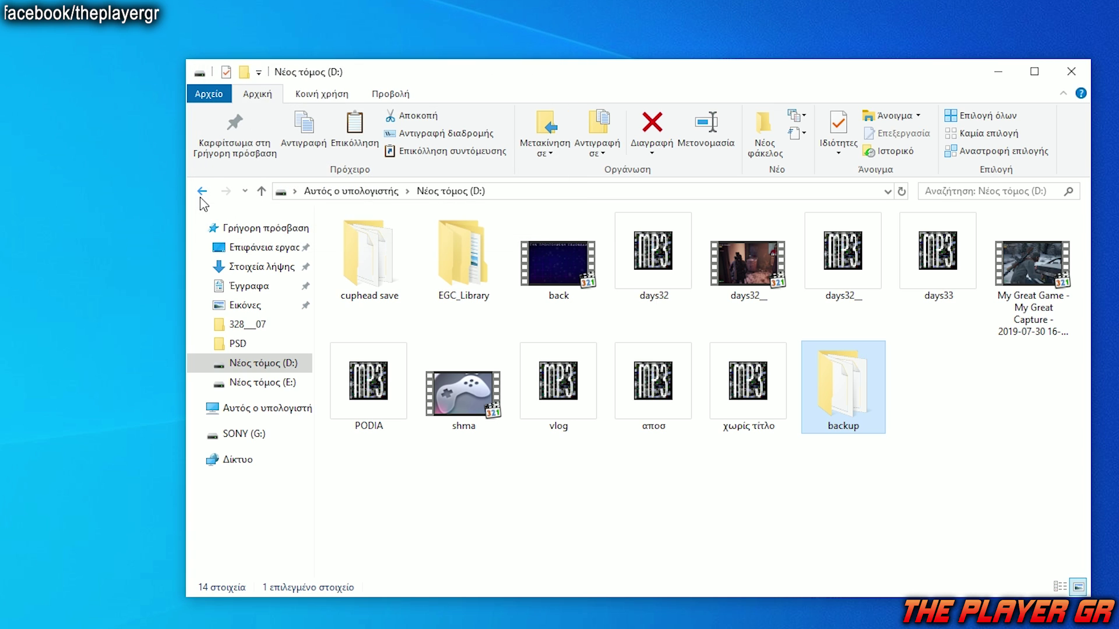
left_click(201, 196)
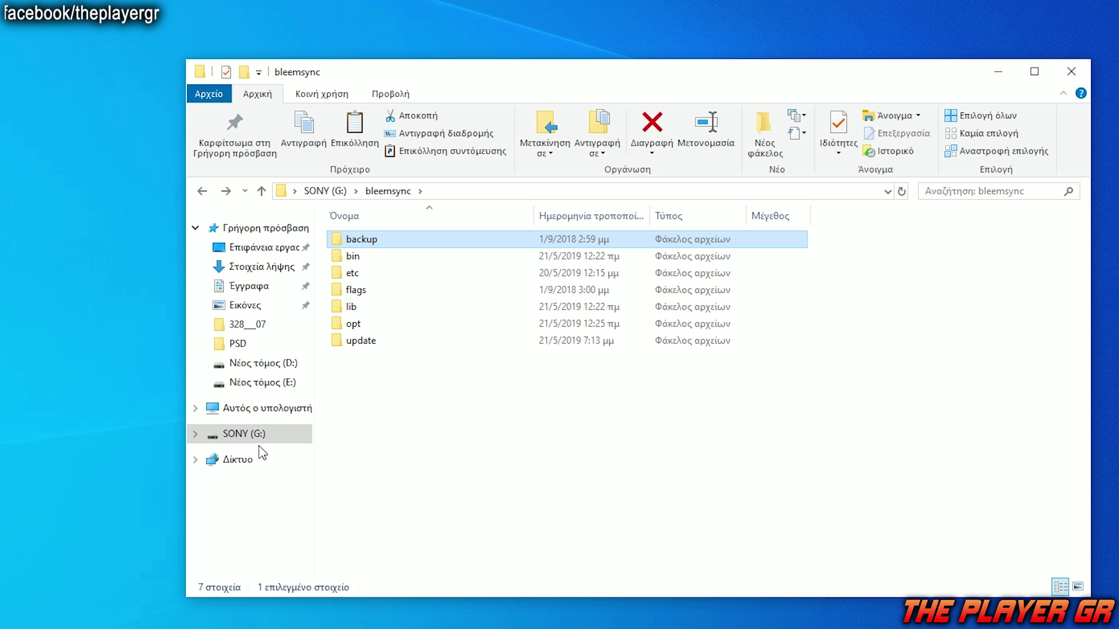
- Copy LBOOT.EPB from the Documents folder Νέος φάκελος into bleemsync\update on SONY (G:)
left_click(259, 287)
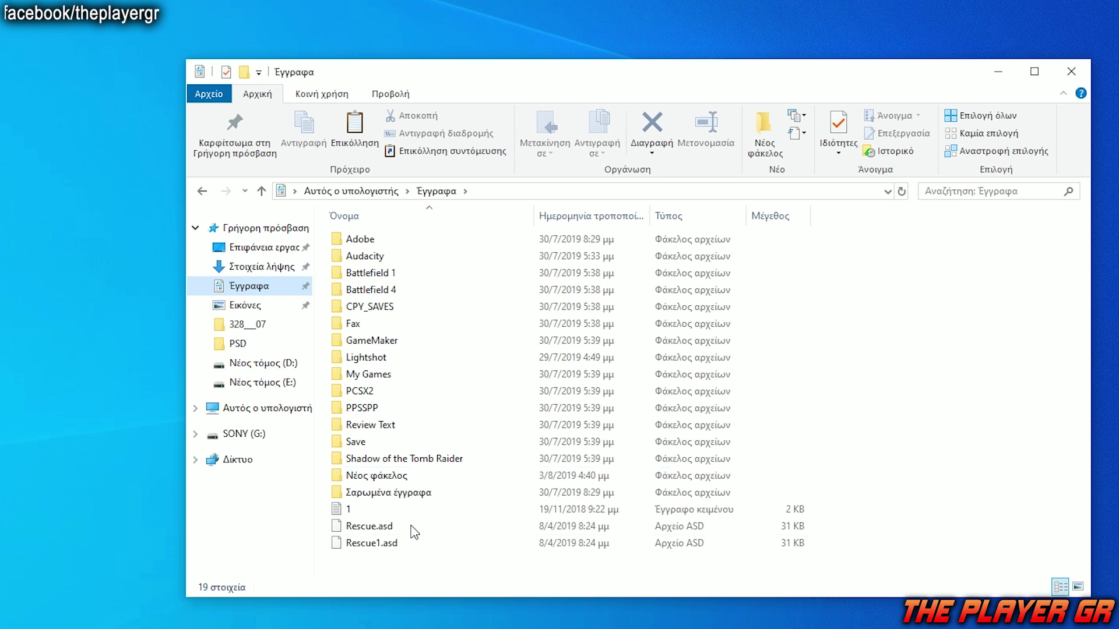
double_click(375, 476)
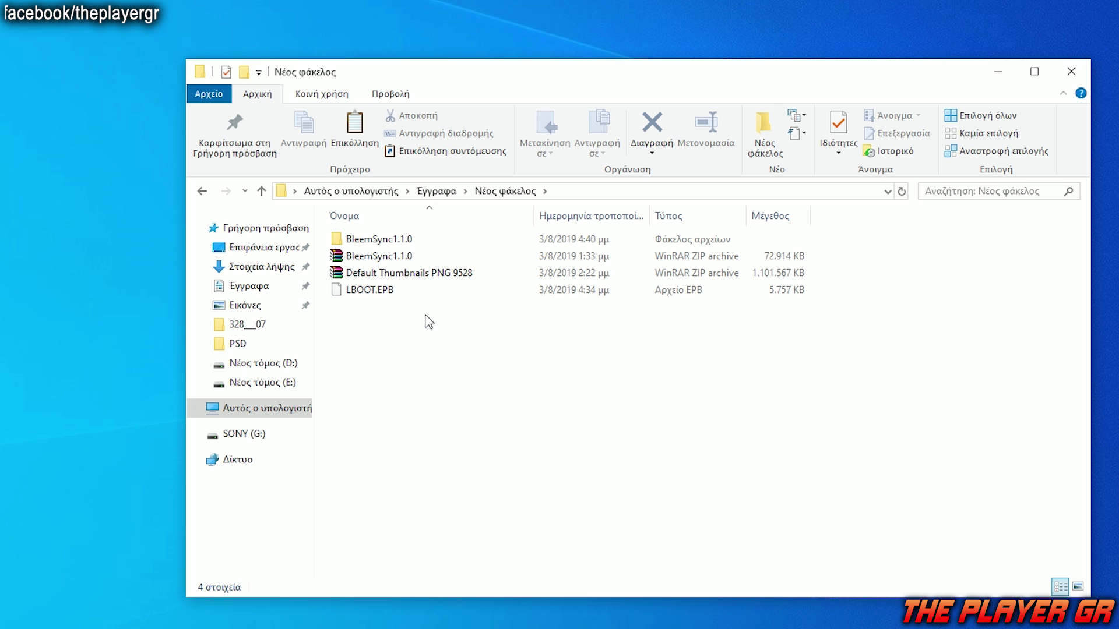
left_click(374, 290)
right_click(373, 291)
left_click(460, 520)
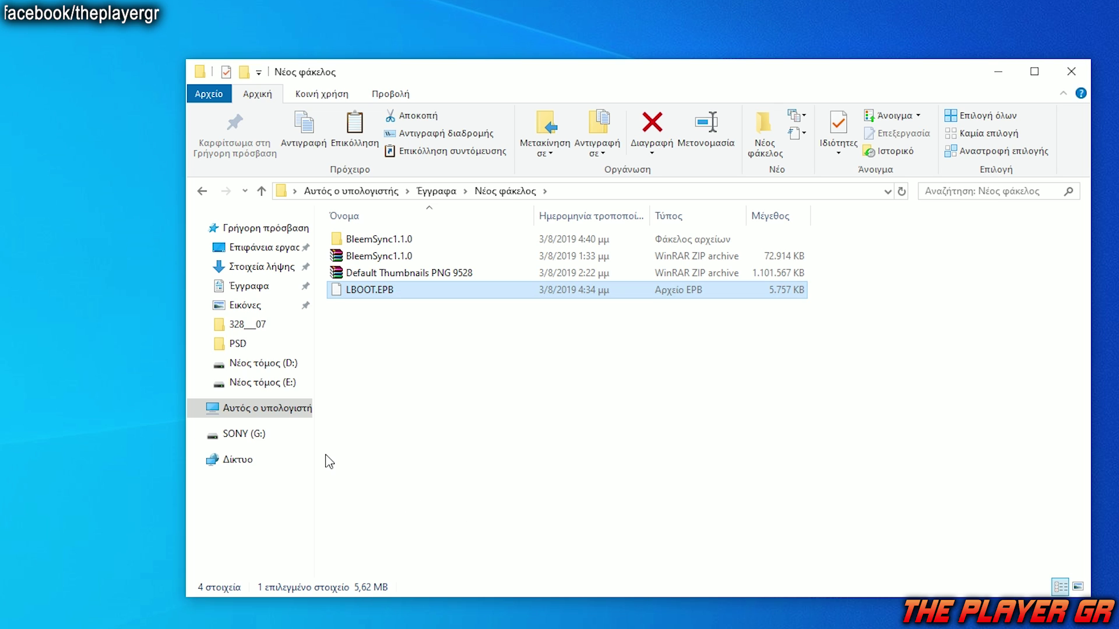
left_click(260, 436)
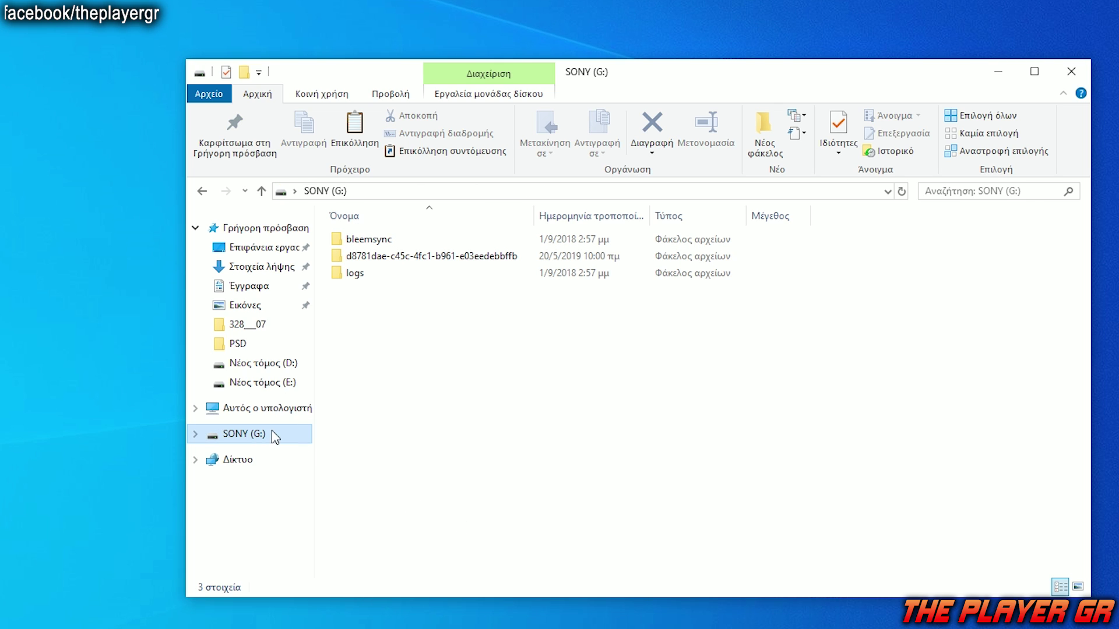
double_click(368, 240)
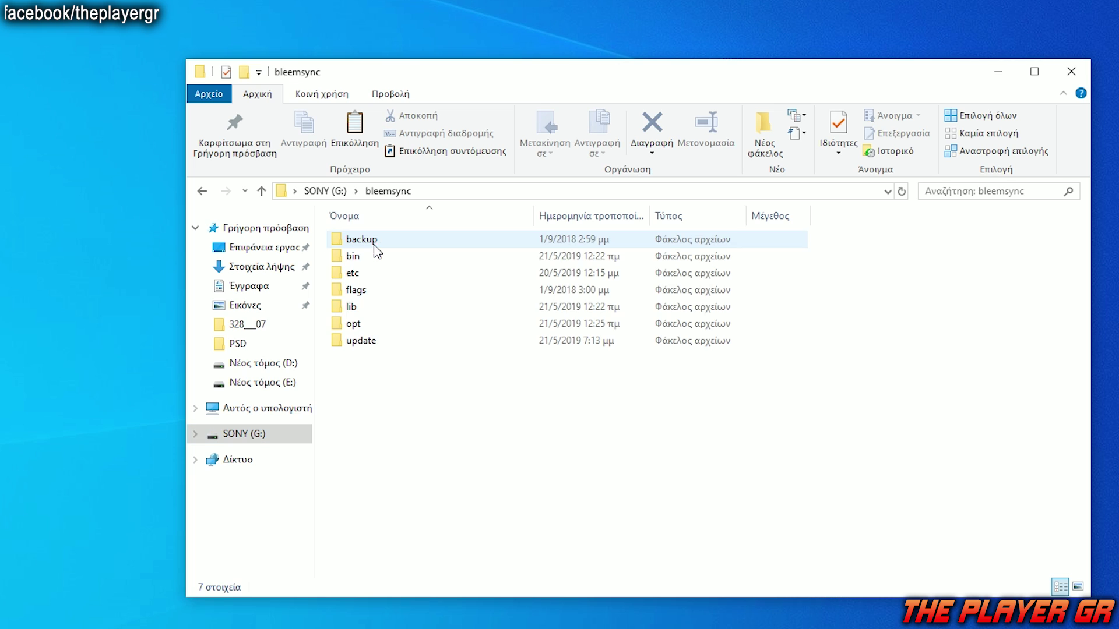
double_click(390, 346)
right_click(395, 325)
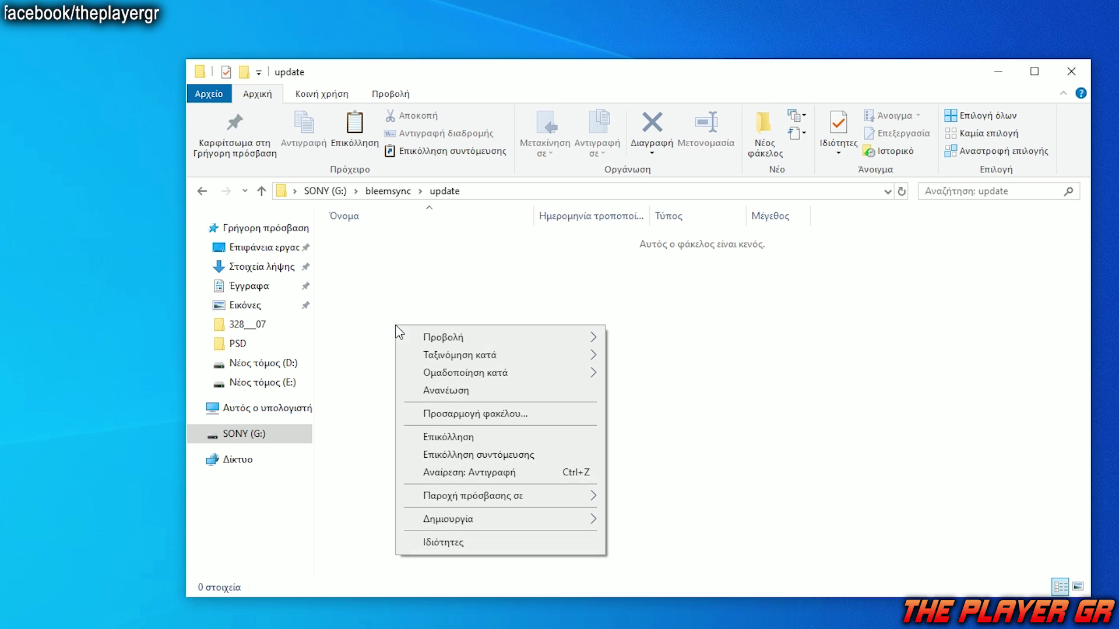
left_click(449, 436)
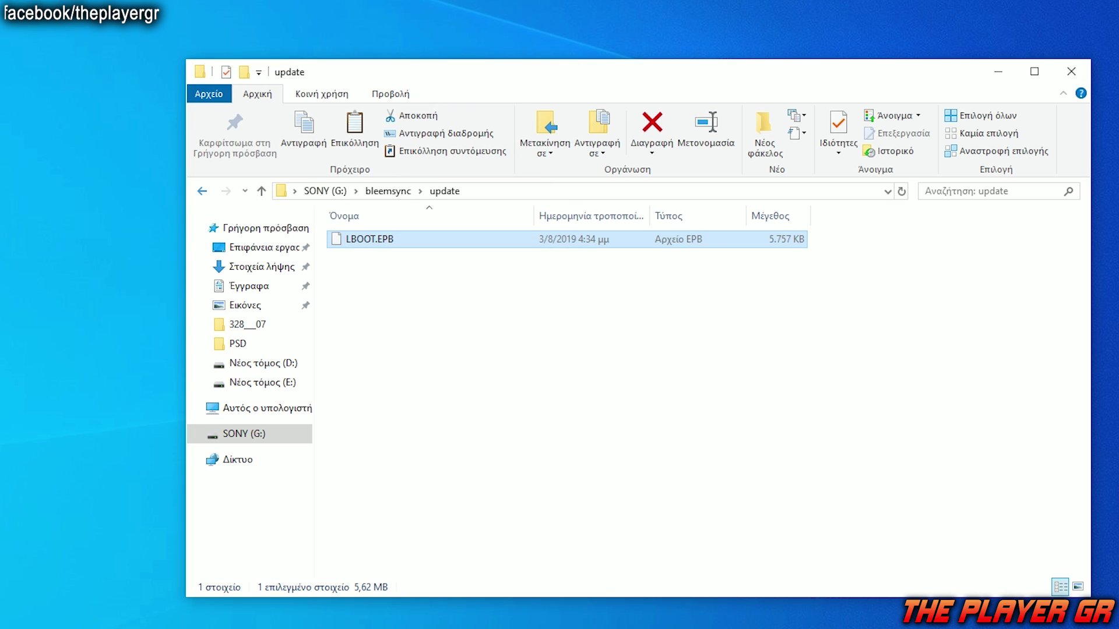
- Return to the root of SONY (G:) and safely eject the Cruzer Blade USB device
left_click(239, 435)
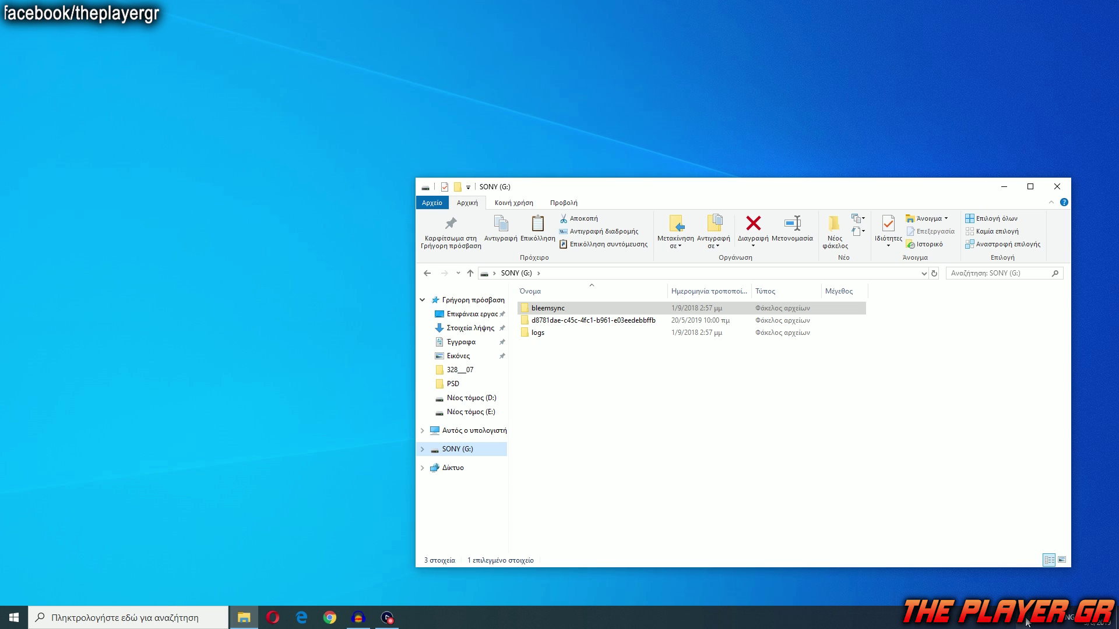
left_click(1026, 620)
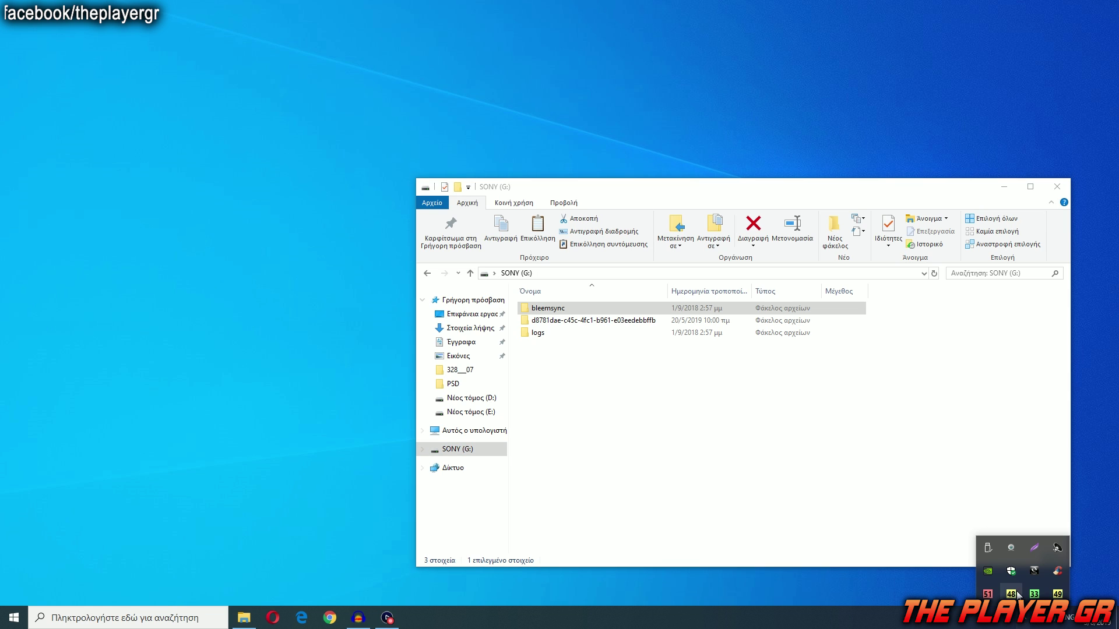
left_click(998, 550)
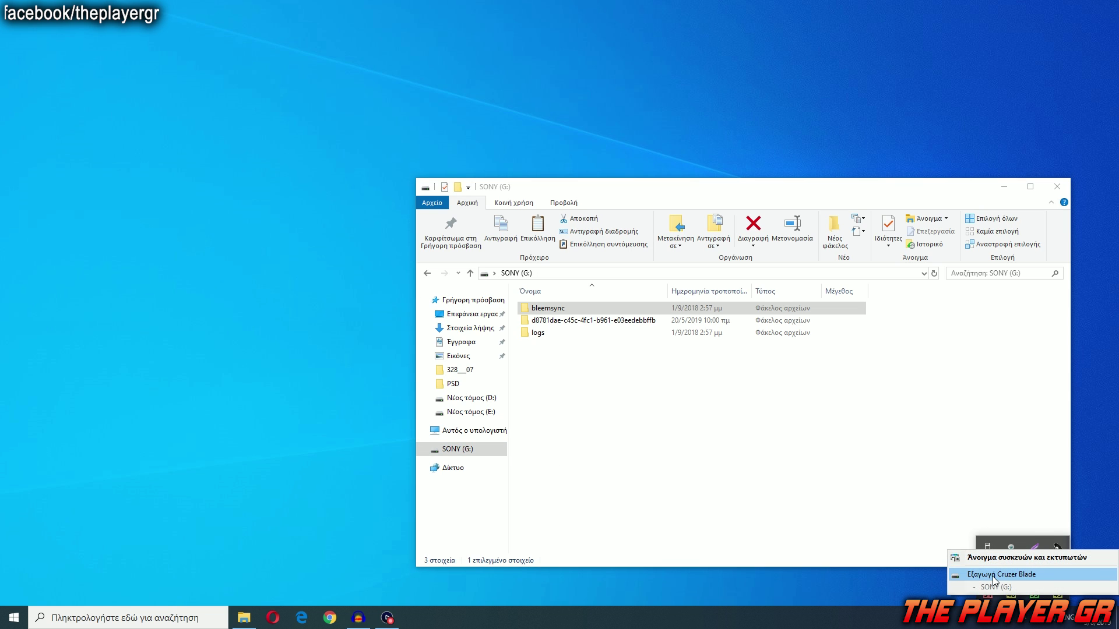
left_click(992, 575)
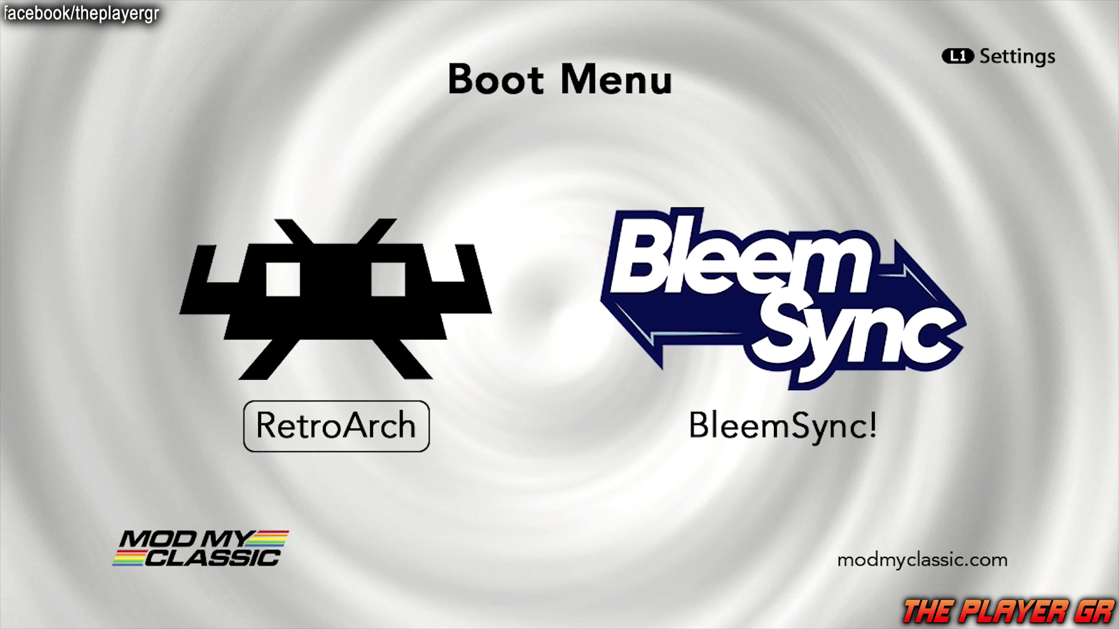
- Launch BleemSync! from the PlayStation Classic's Boot Menu
key("Right")
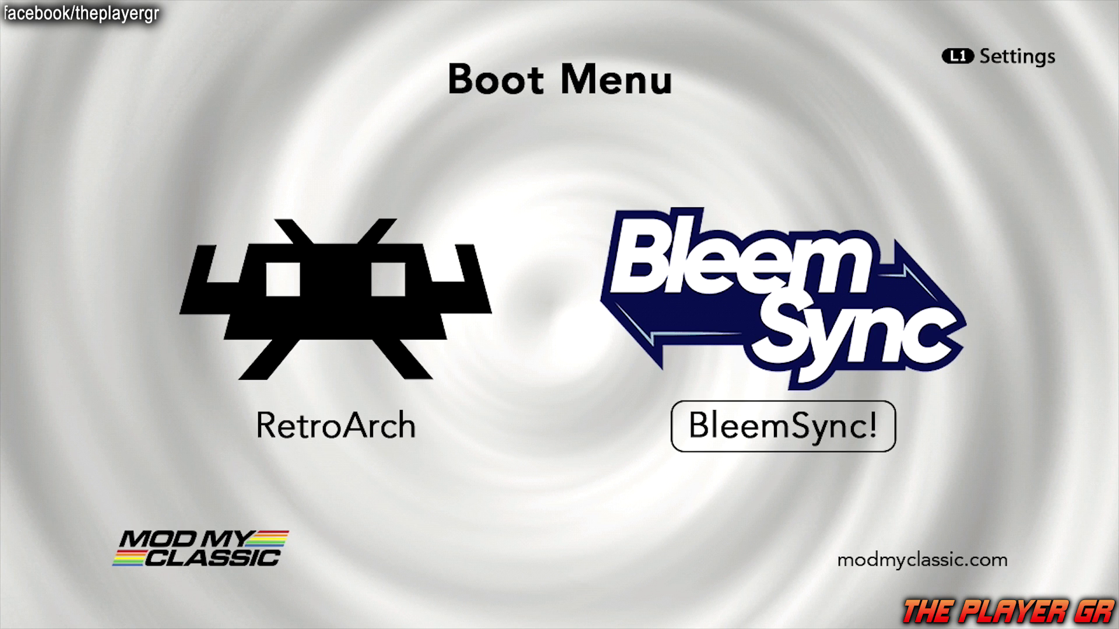
key("Return")
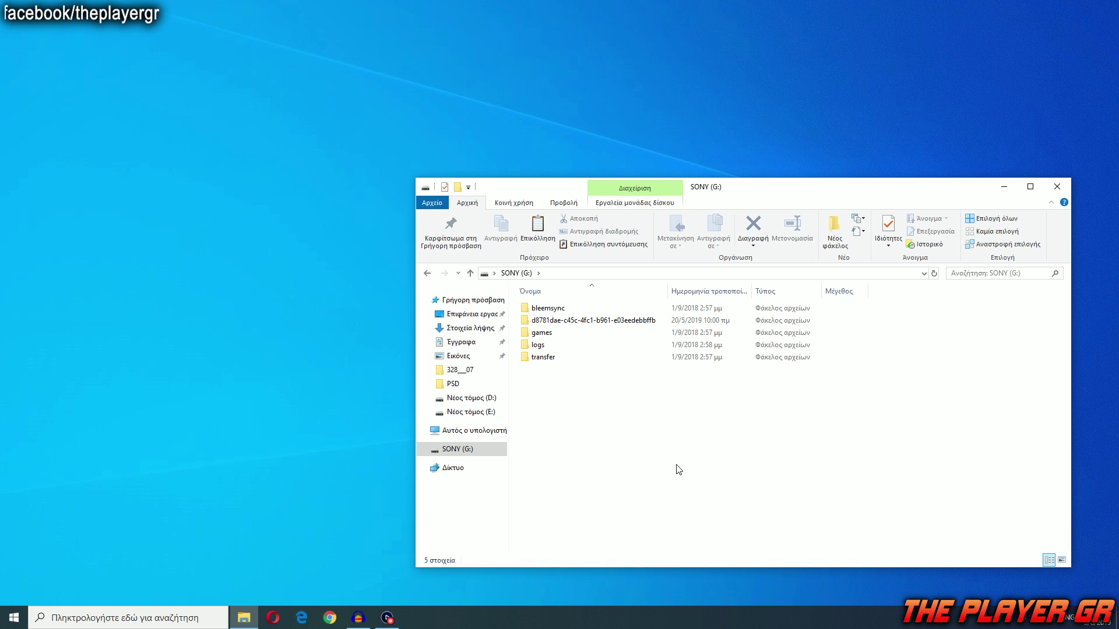
- Open the bleemsync\opt\psc_transfer_tools\covers folder on SONY (G:) to check its contents
double_click(546, 308)
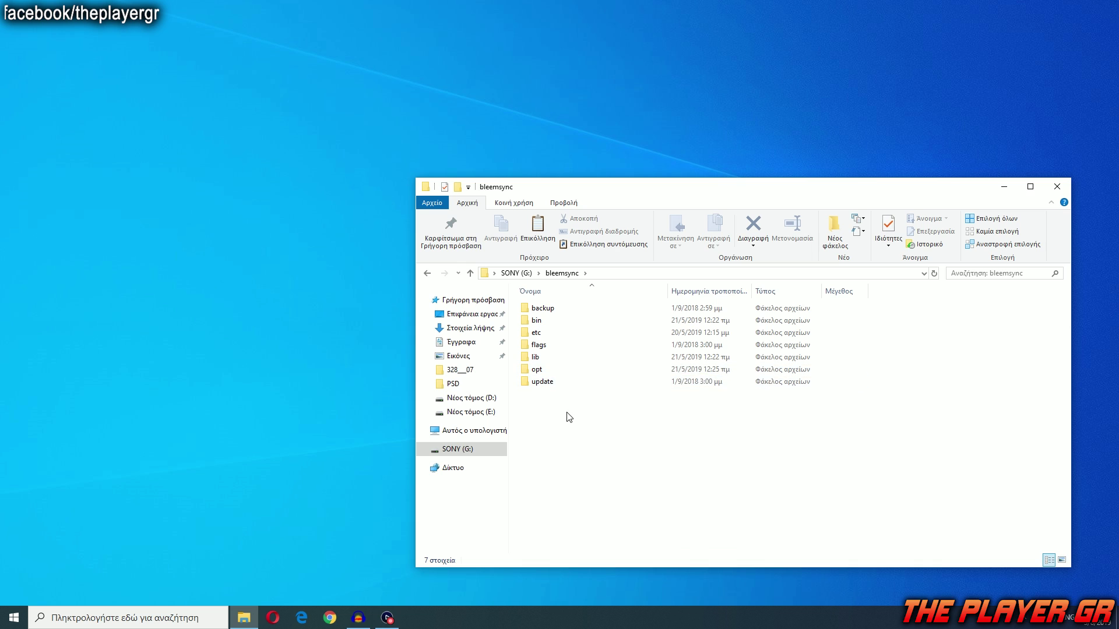
double_click(538, 371)
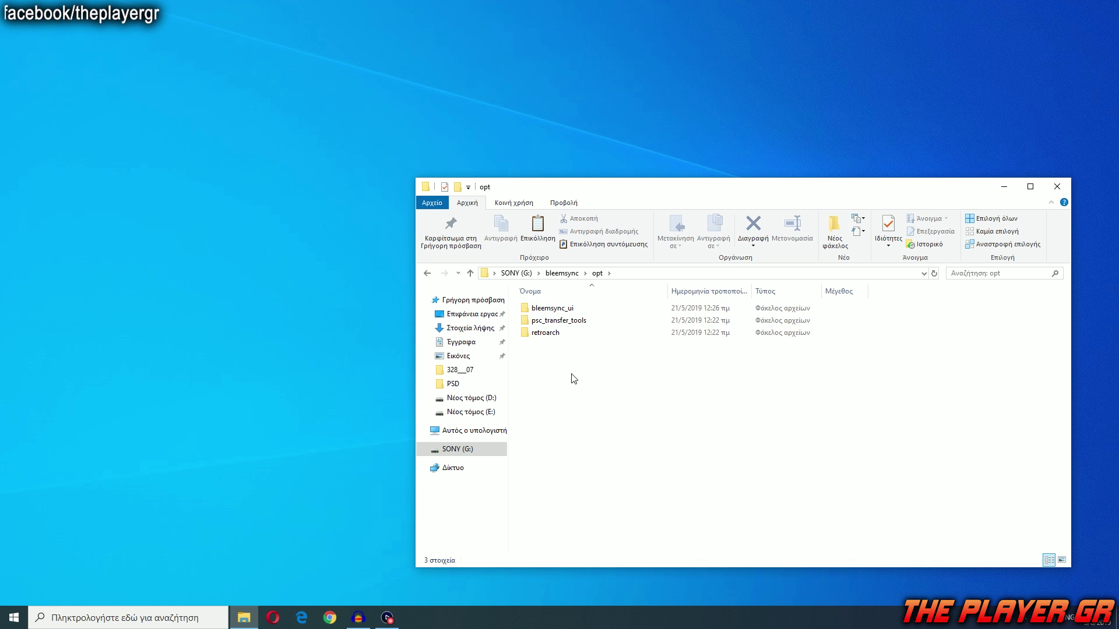
double_click(554, 320)
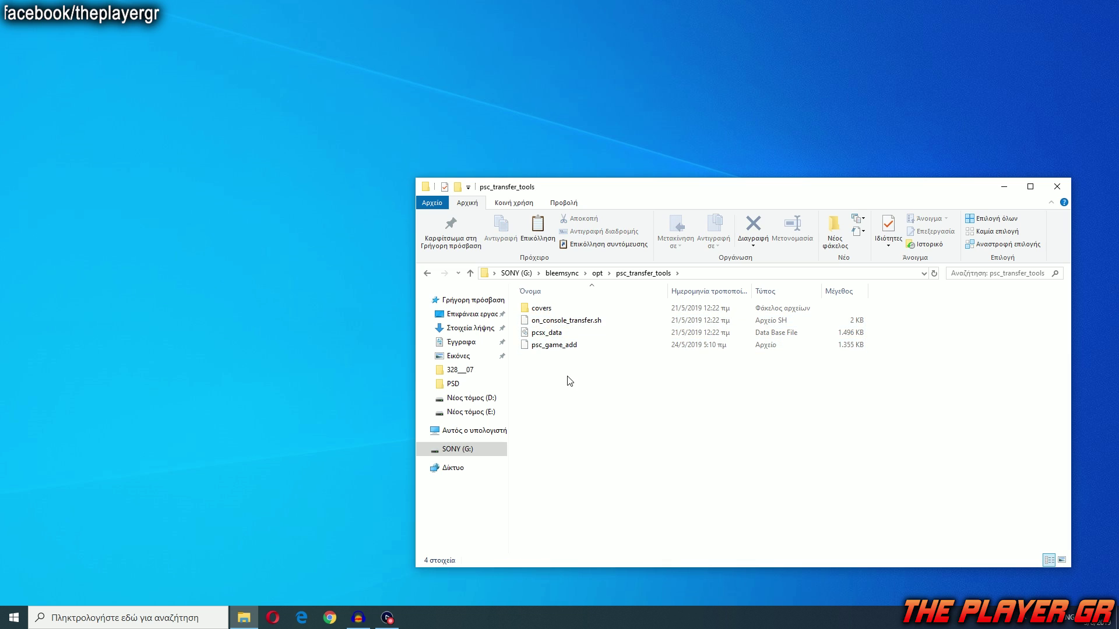
double_click(540, 309)
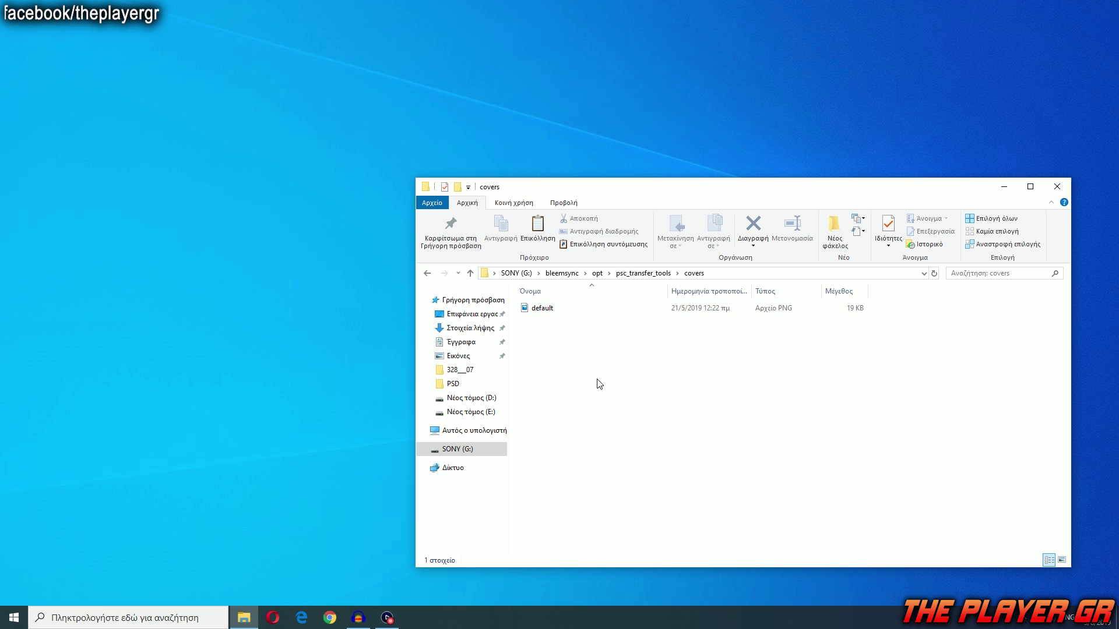
- Open the Default Thumbnails PNG 9528 archive from the Documents folder Νέος φάκελος
left_click(464, 348)
double_click(548, 490)
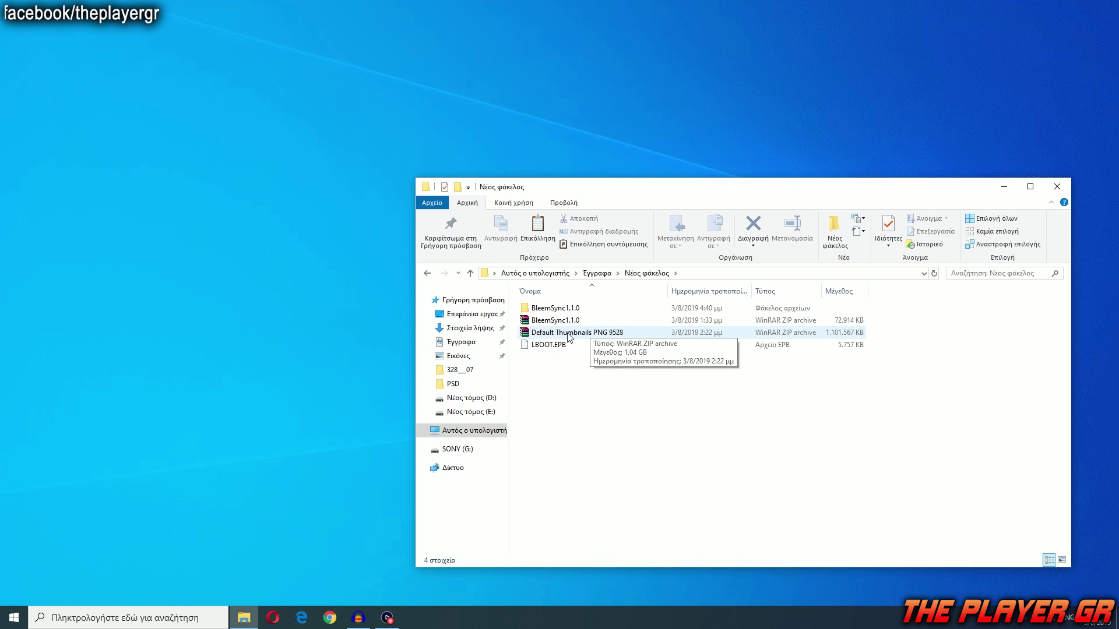
double_click(581, 334)
- Extract the Default Thumbnails PNG 9528 archive to G:\bleemsync\opt\psc_transfer_tools
left_click(241, 258)
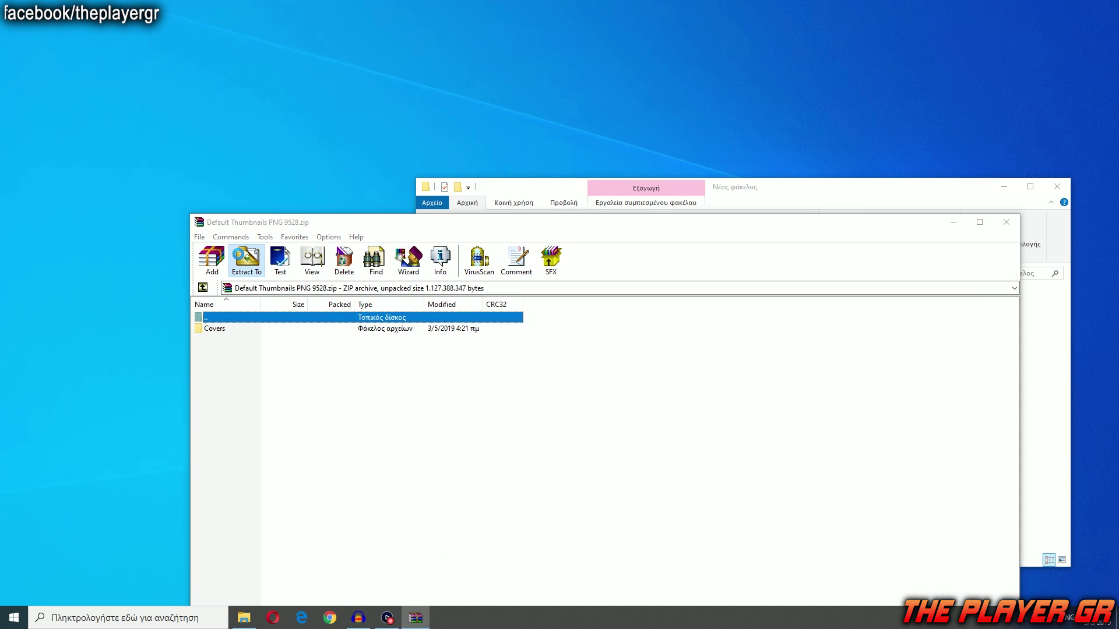
left_click(661, 502)
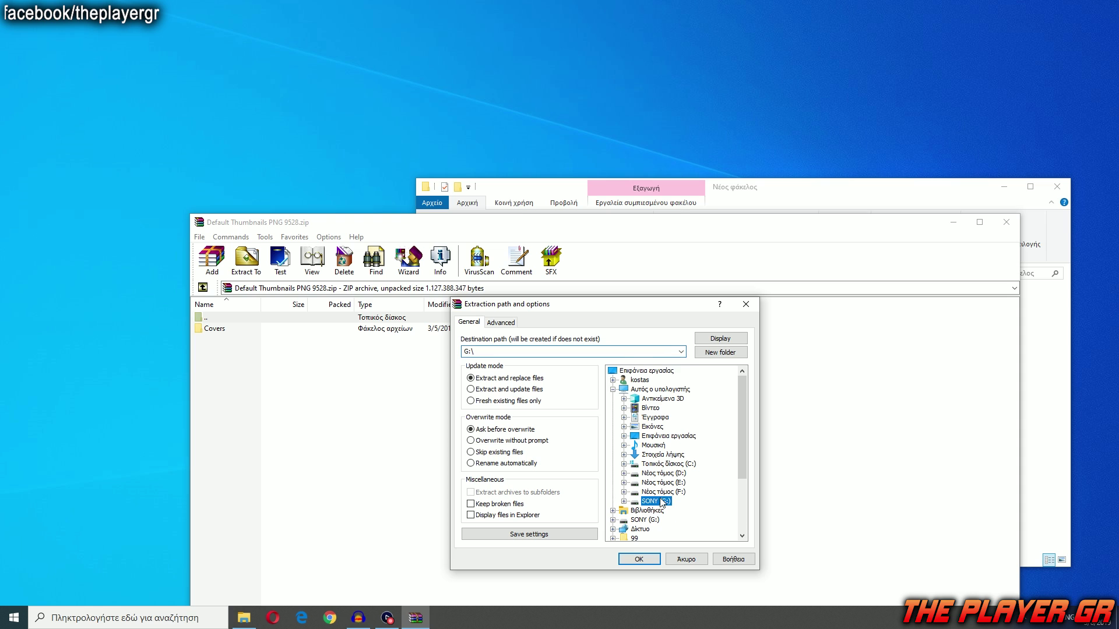
left_click_drag(741, 392, 742, 426)
left_click(665, 408)
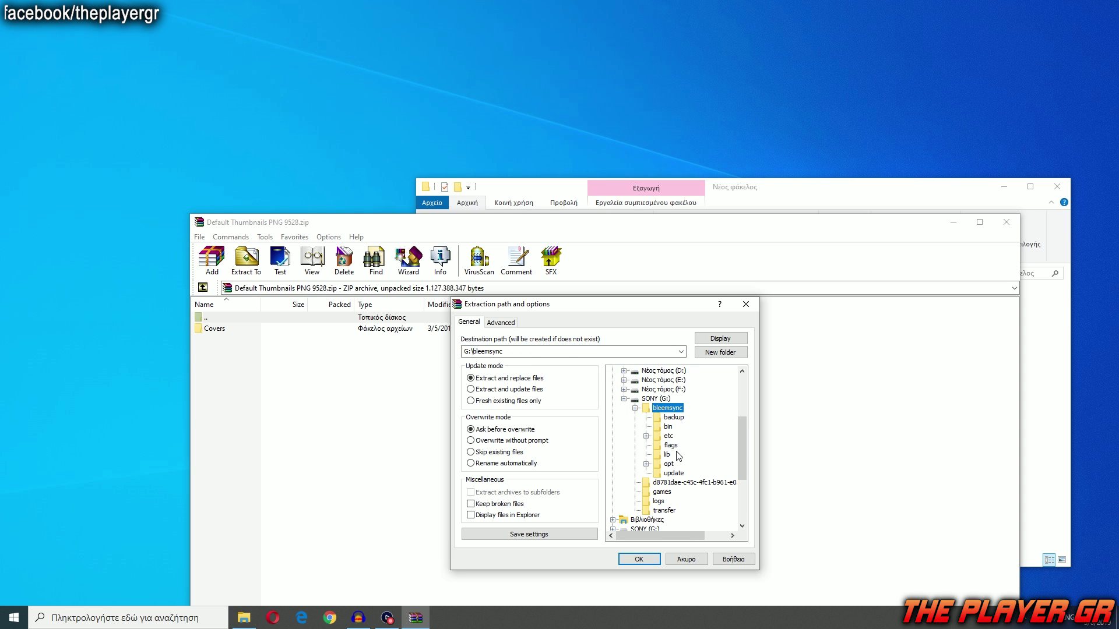
left_click(670, 463)
left_click(695, 483)
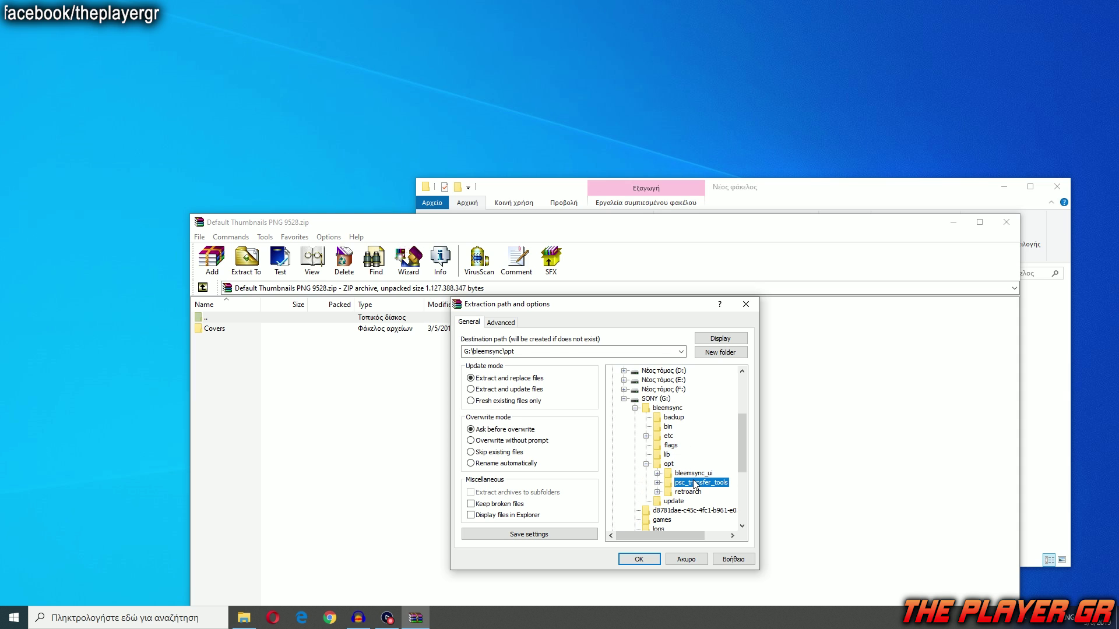
left_click(695, 492)
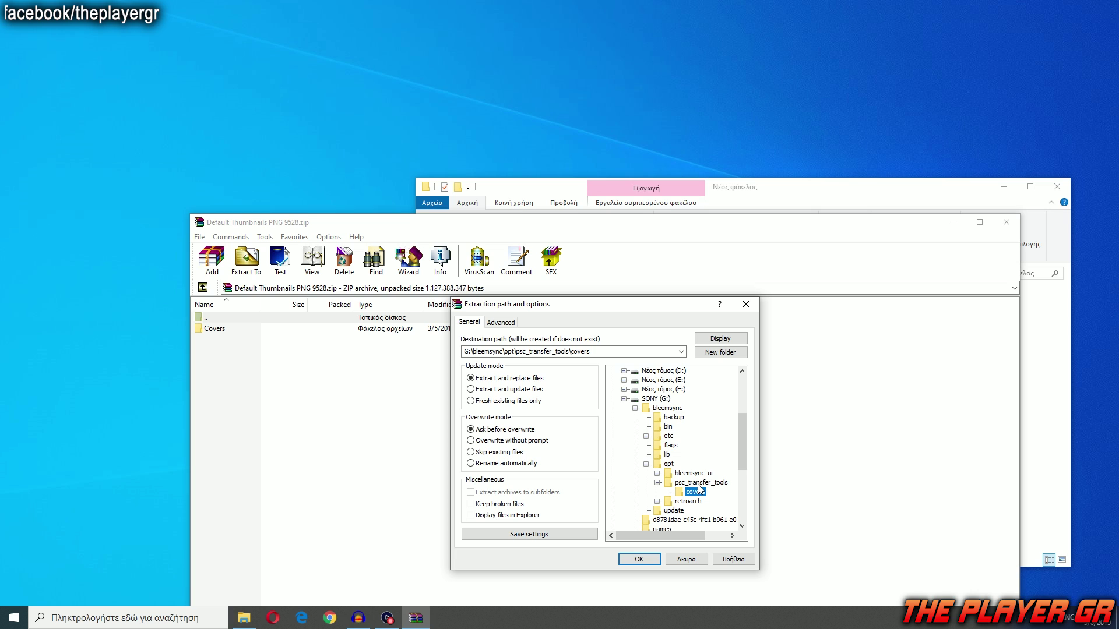
left_click(697, 483)
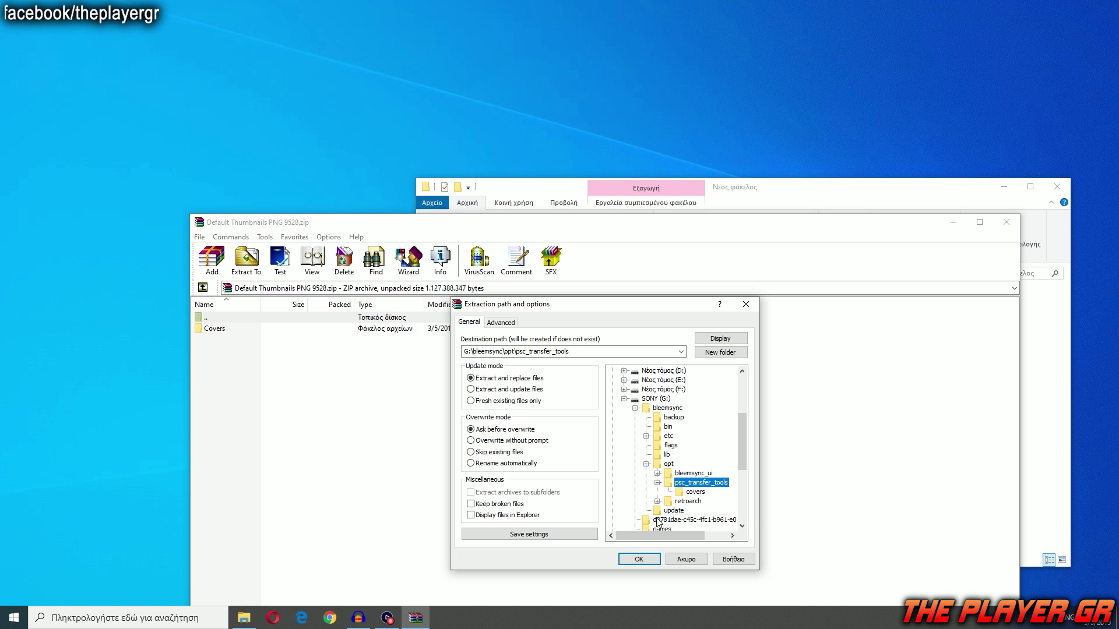
left_click(639, 559)
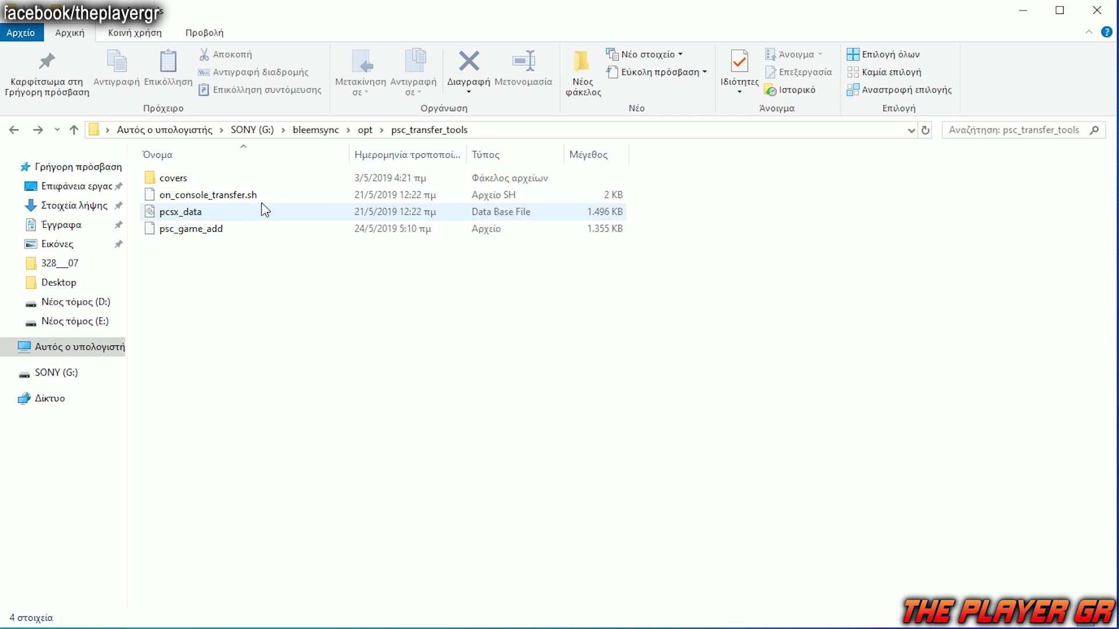
- Check the extracted cover images in the covers folder and return to the root of SONY (G:)
double_click(173, 178)
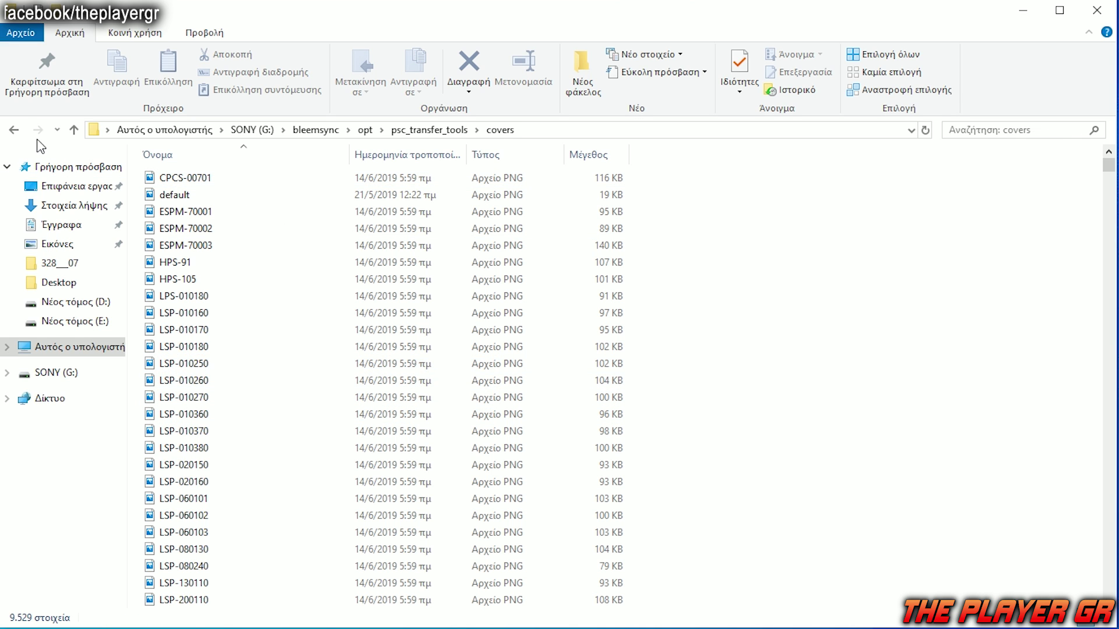
left_click(15, 131)
left_click(16, 131)
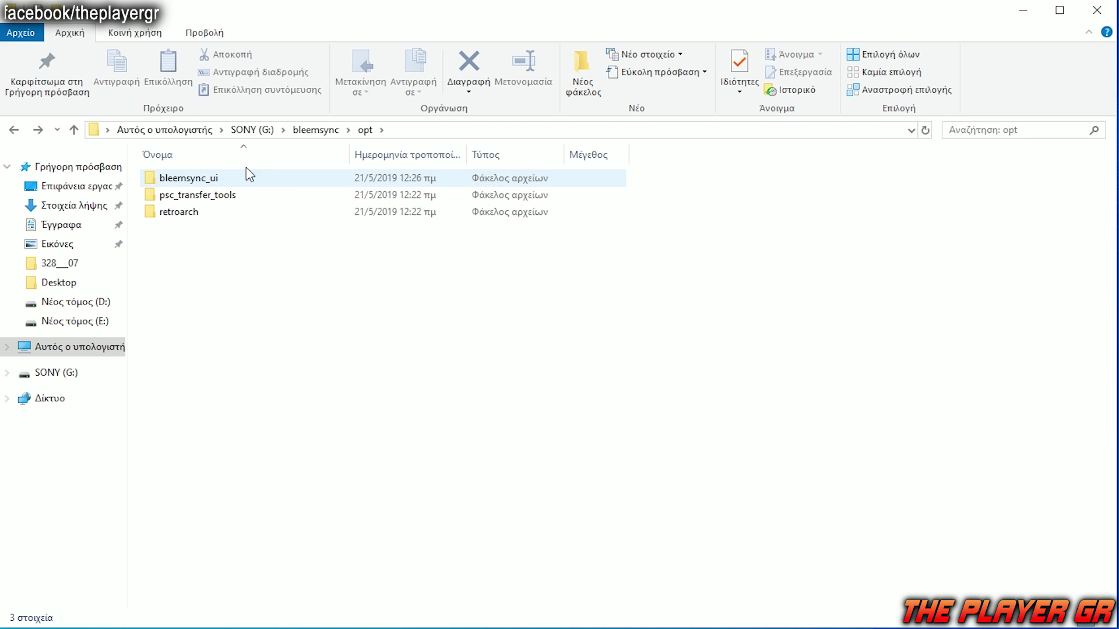
left_click(15, 131)
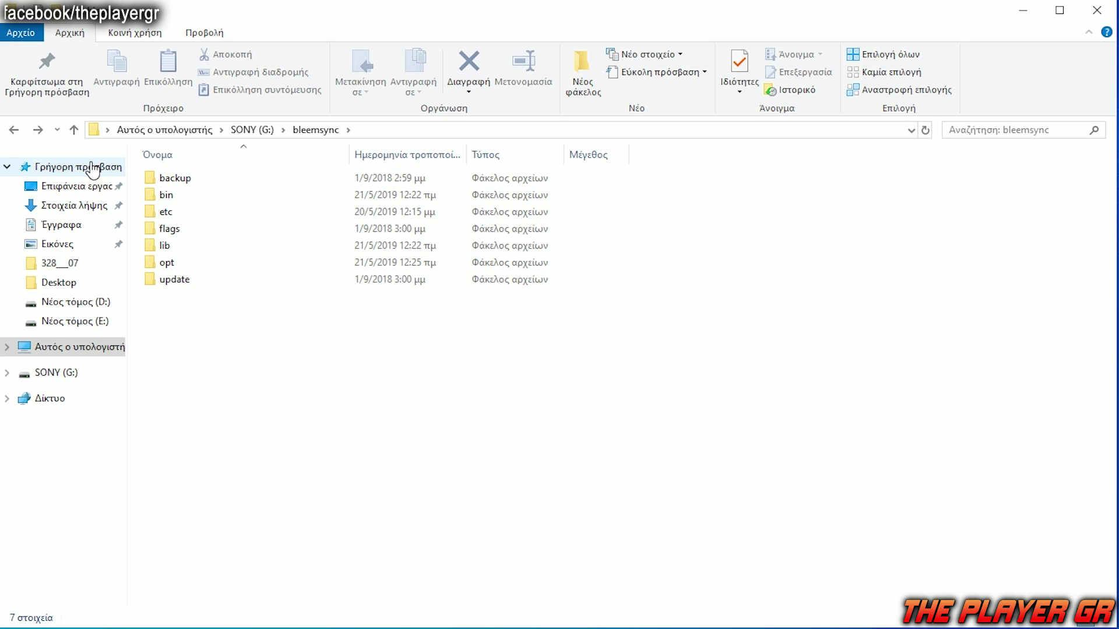
left_click(14, 129)
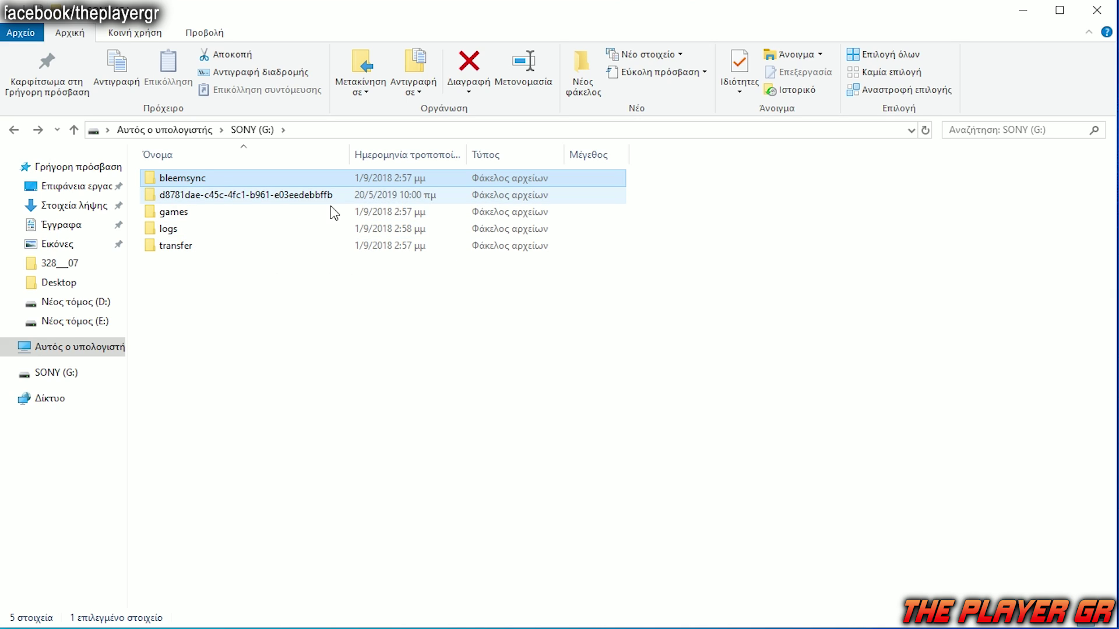
- Open the transfer folder on SONY (G:)
left_click(207, 245)
left_click(207, 245)
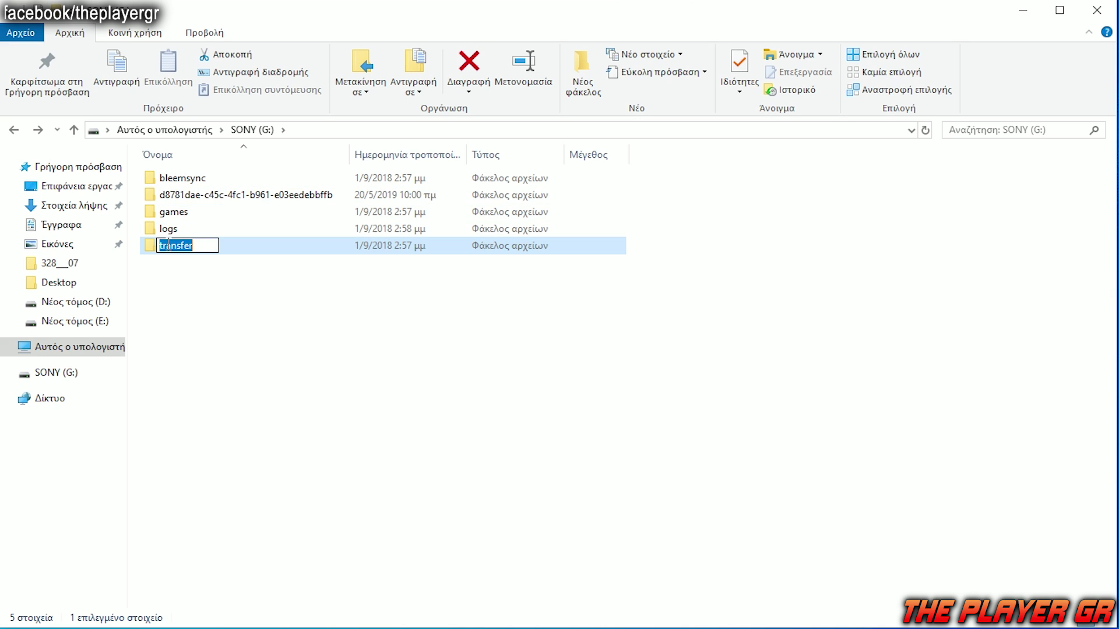
left_click(149, 249)
double_click(149, 249)
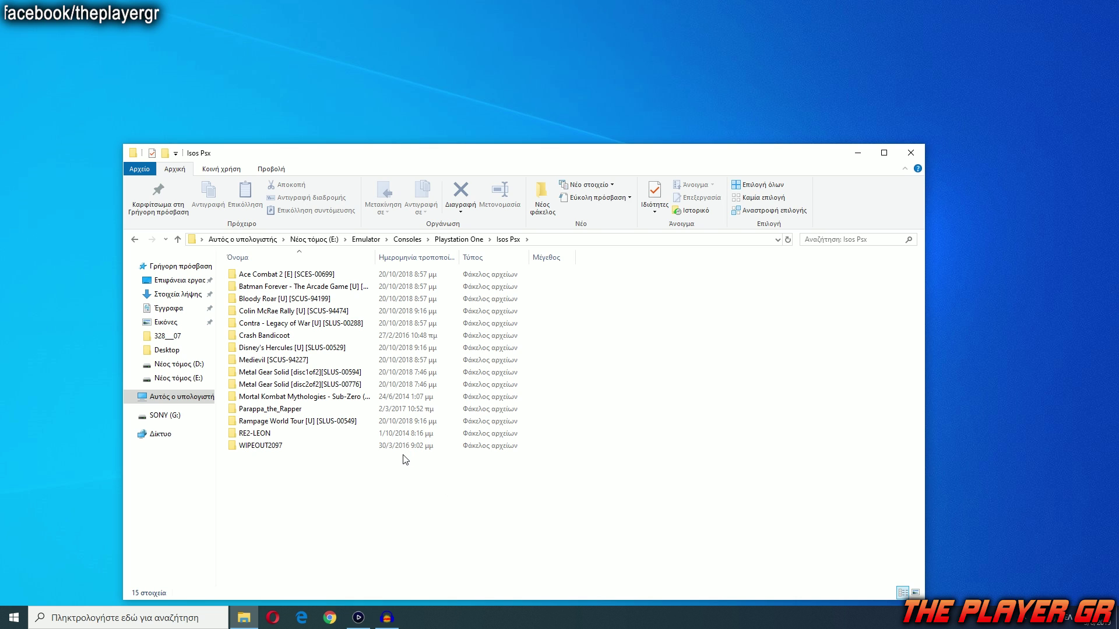
- Copy WIPEOUT2.bin and WIPEOUT2.cue from the WIPEOUT2097 folder into the transfer folder on SONY (G:)
double_click(264, 447)
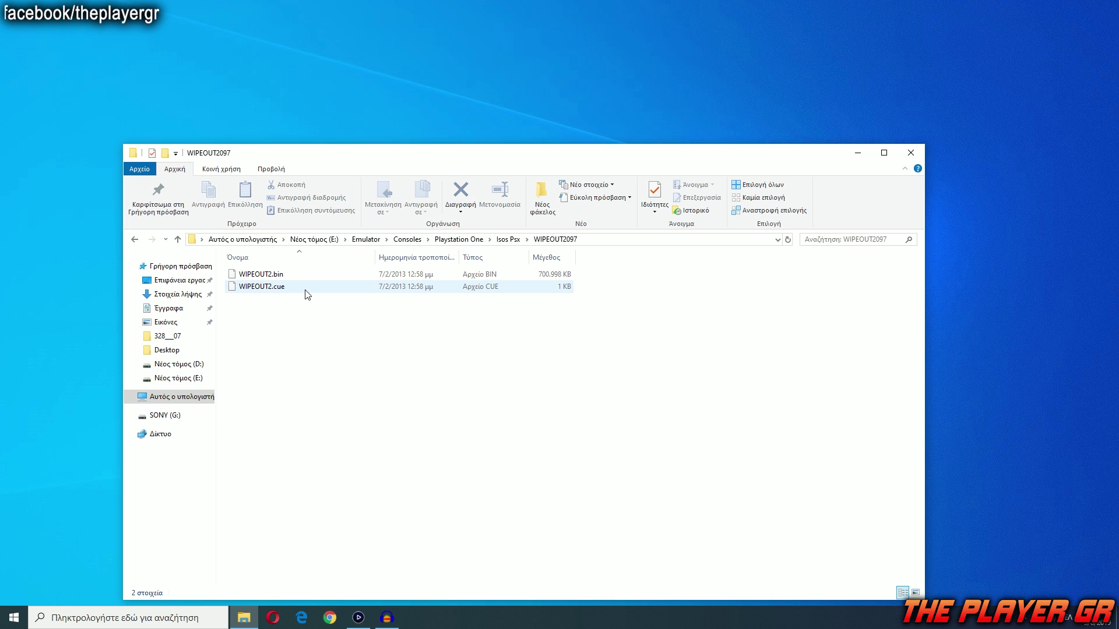
left_click_drag(311, 313, 256, 276)
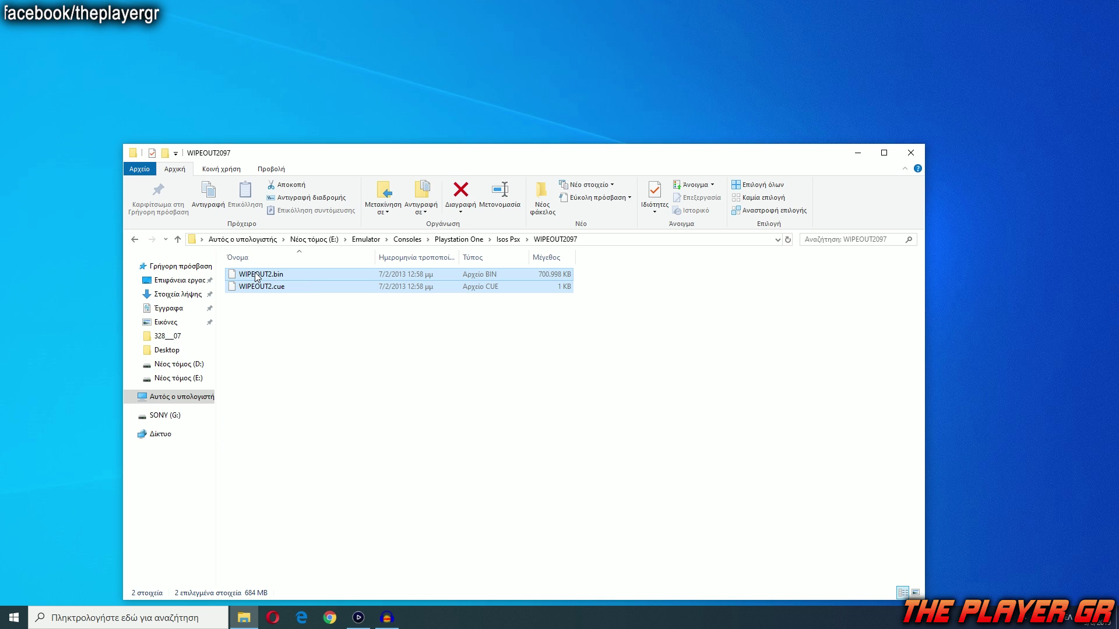
right_click(256, 277)
left_click(337, 392)
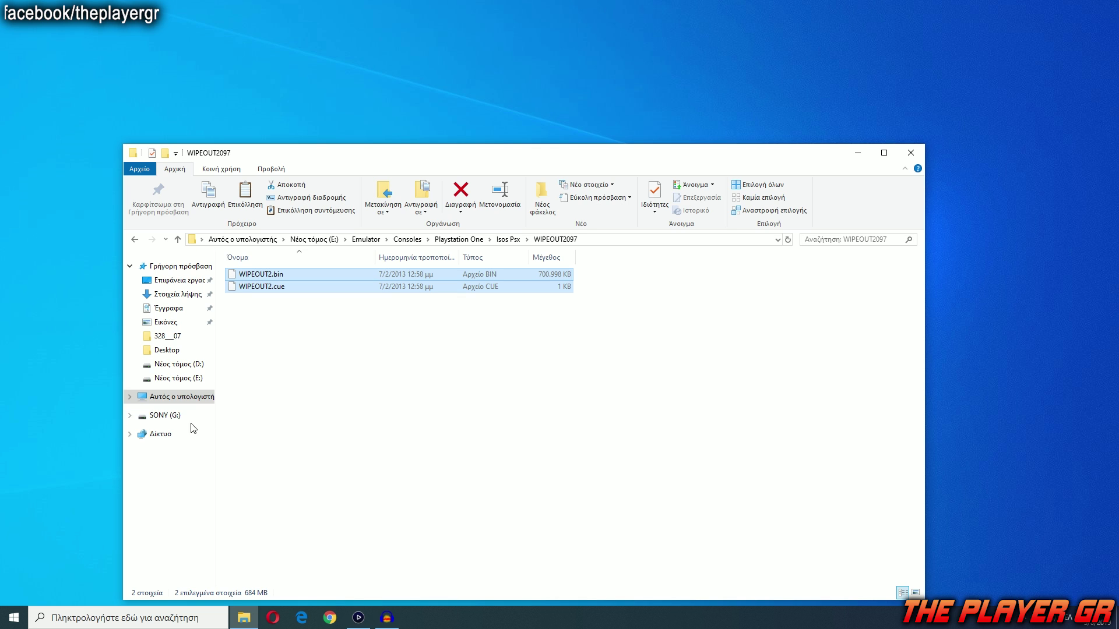
left_click(169, 415)
double_click(259, 328)
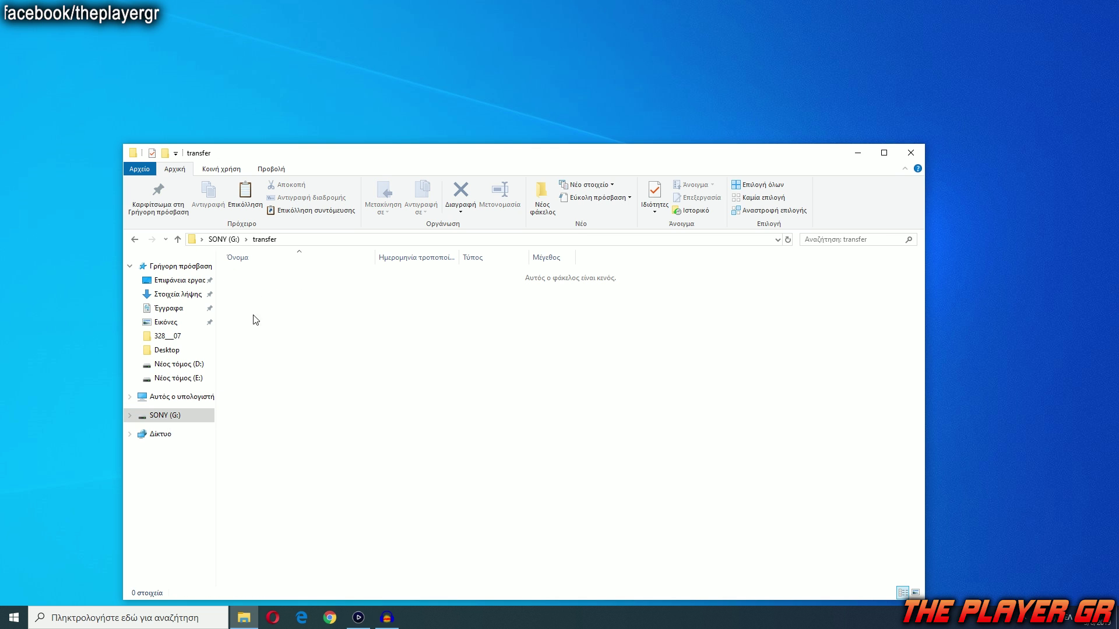
right_click(336, 351)
left_click(374, 431)
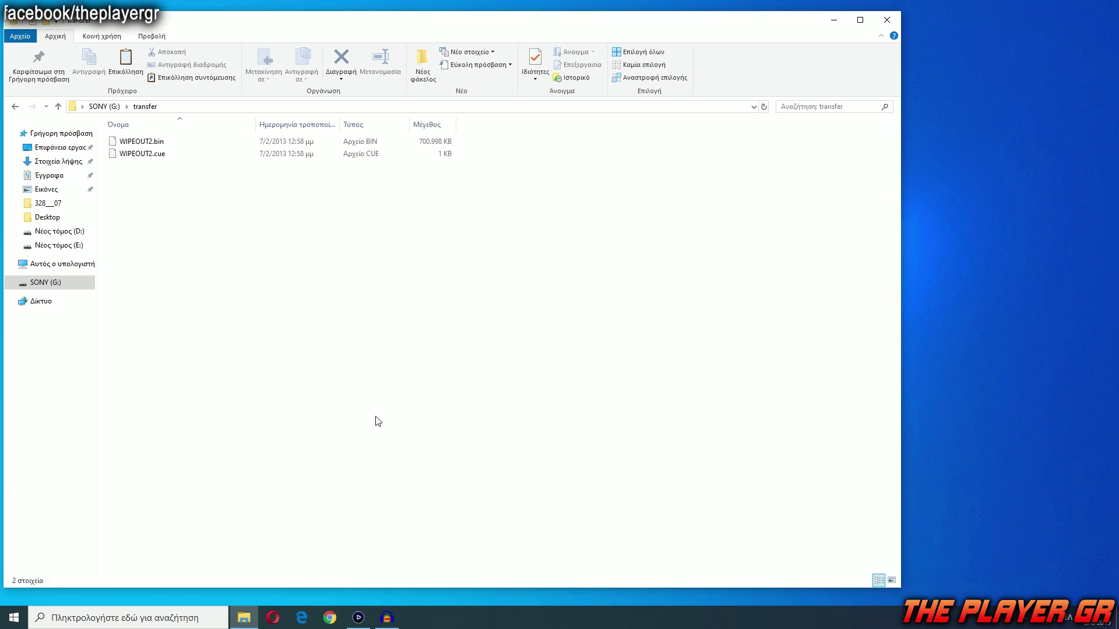
- Go back to the Isos Psx folder on drive E: and dismiss the CCleaner alert
left_click(15, 106)
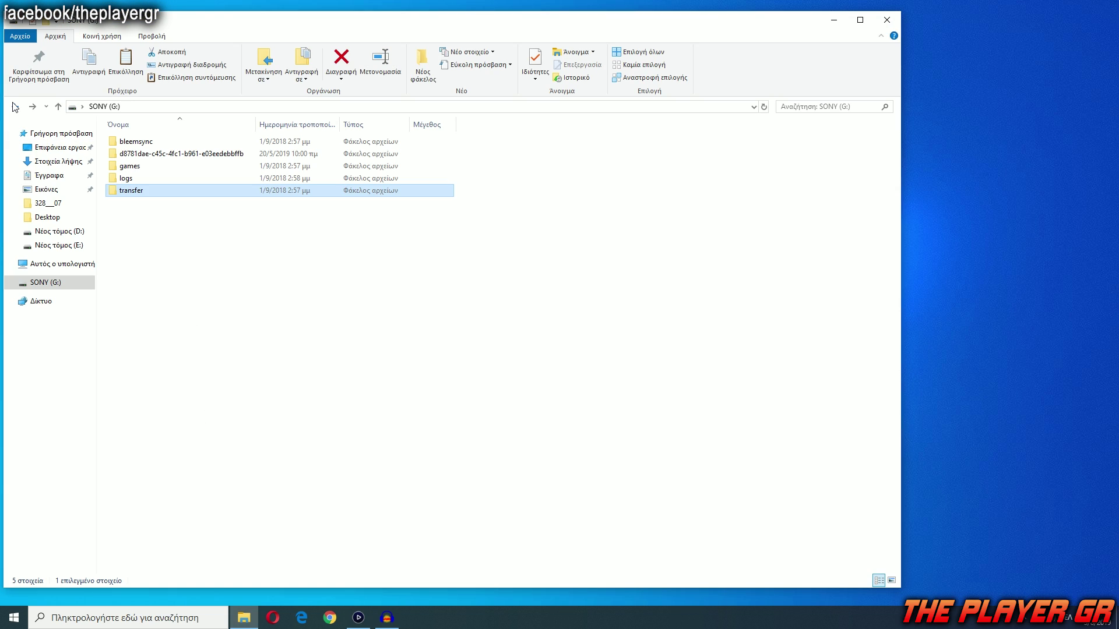
left_click(15, 107)
left_click(15, 107)
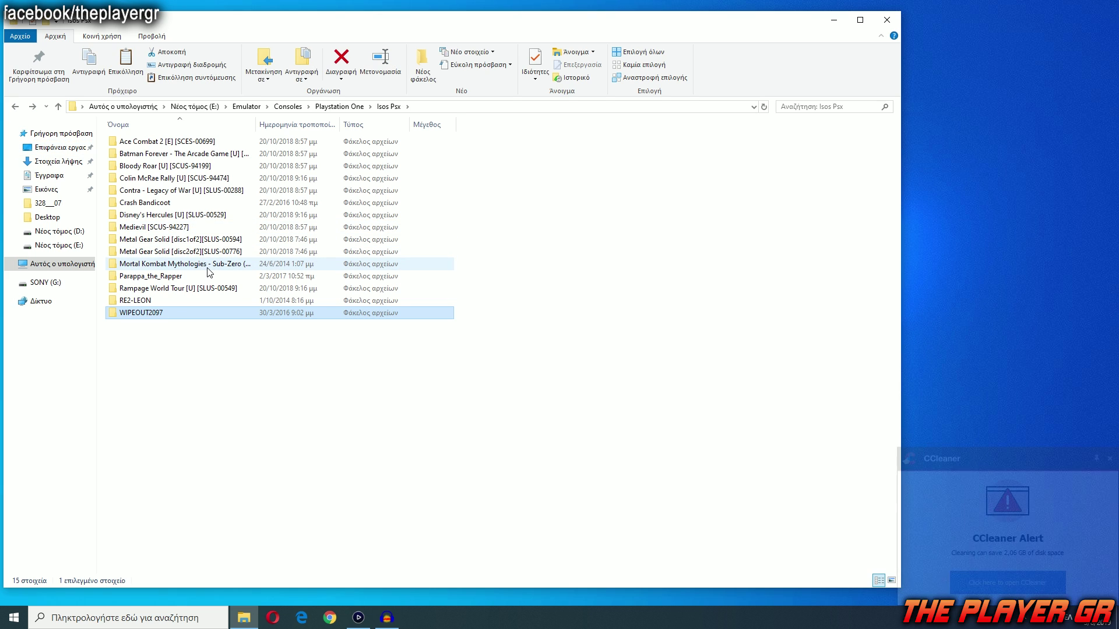
left_click(1109, 459)
- Copy contra.bin and contra.cue from the Contra - Legacy of War folder into the transfer folder on SONY (G:)
double_click(147, 192)
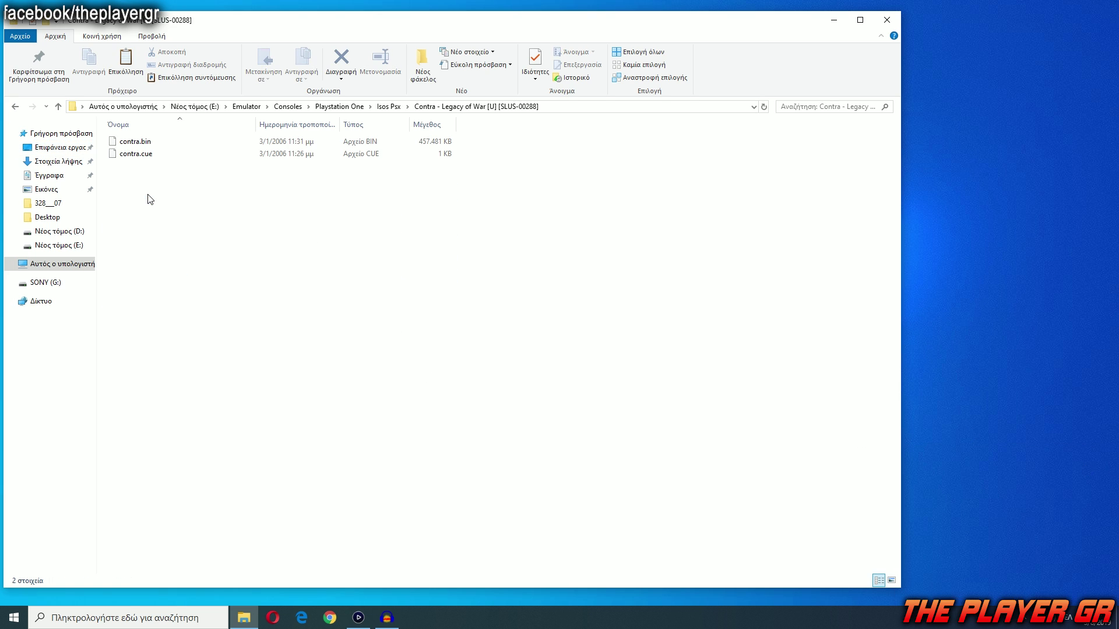
left_click_drag(196, 182, 134, 143)
right_click(134, 143)
left_click(222, 262)
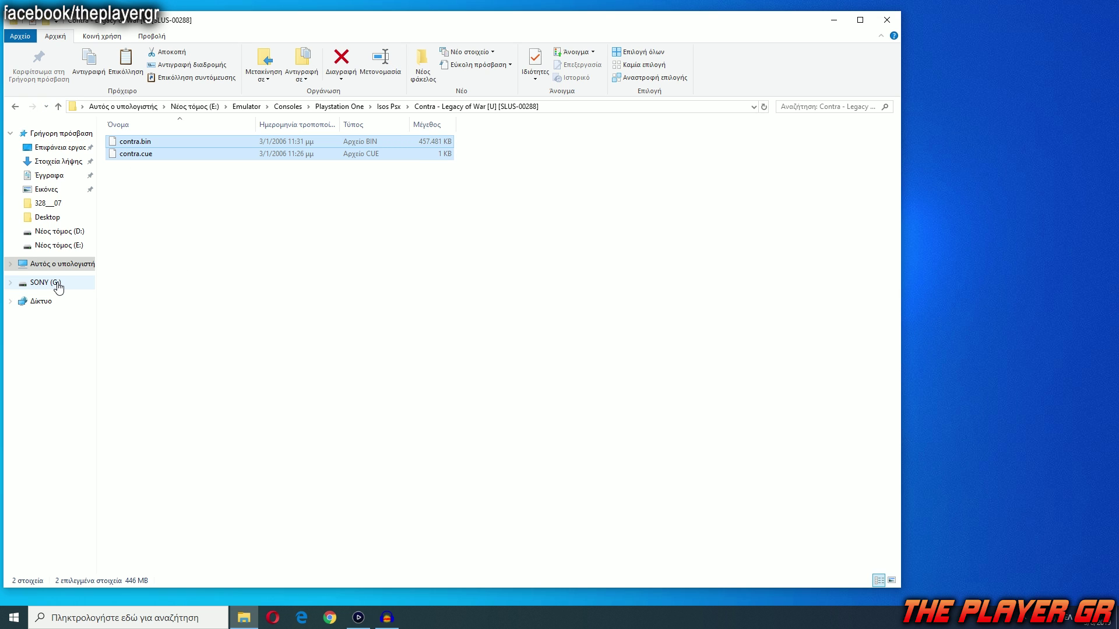
left_click(55, 283)
double_click(131, 191)
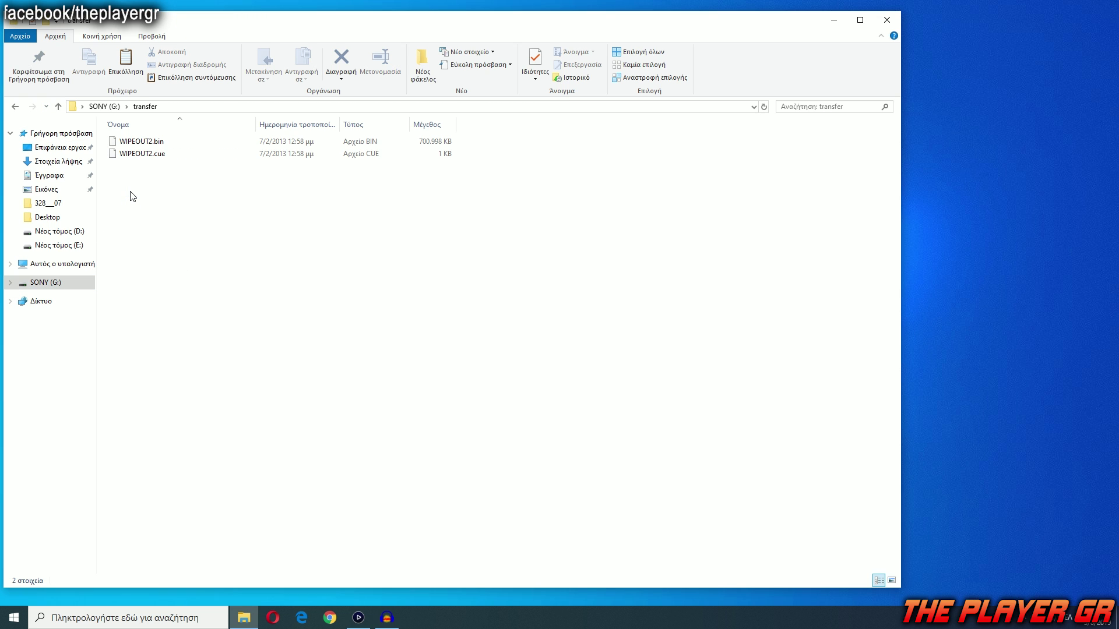
right_click(197, 233)
left_click(235, 314)
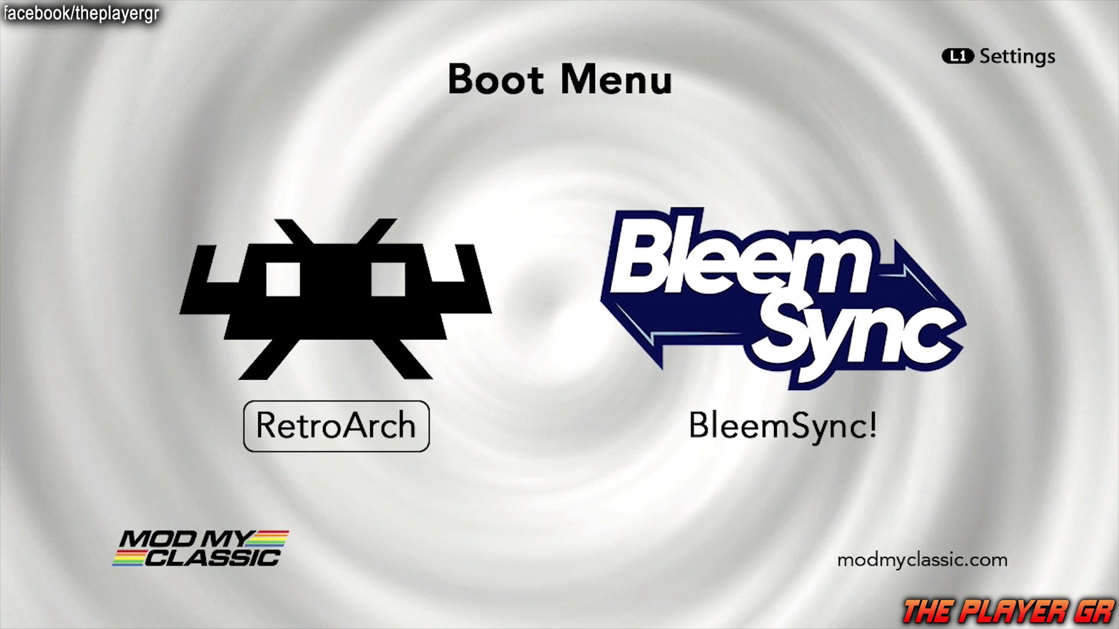
- Launch BleemSync! from the console's Boot Menu and highlight Wipeout 2097 in the game carousel
key("Right")
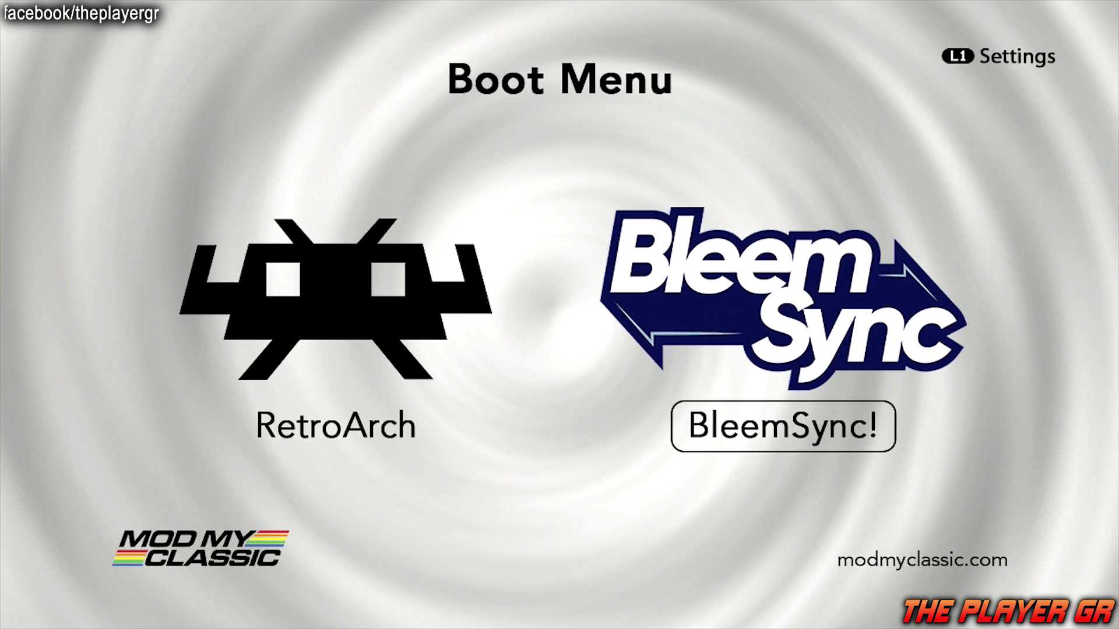
key("Return")
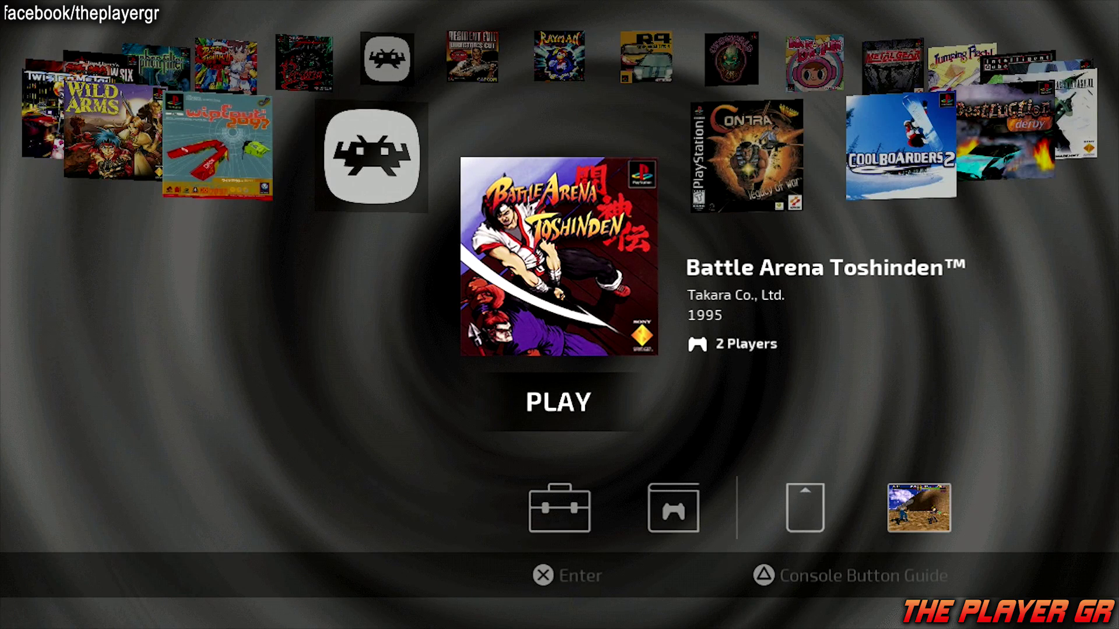
key("Left")
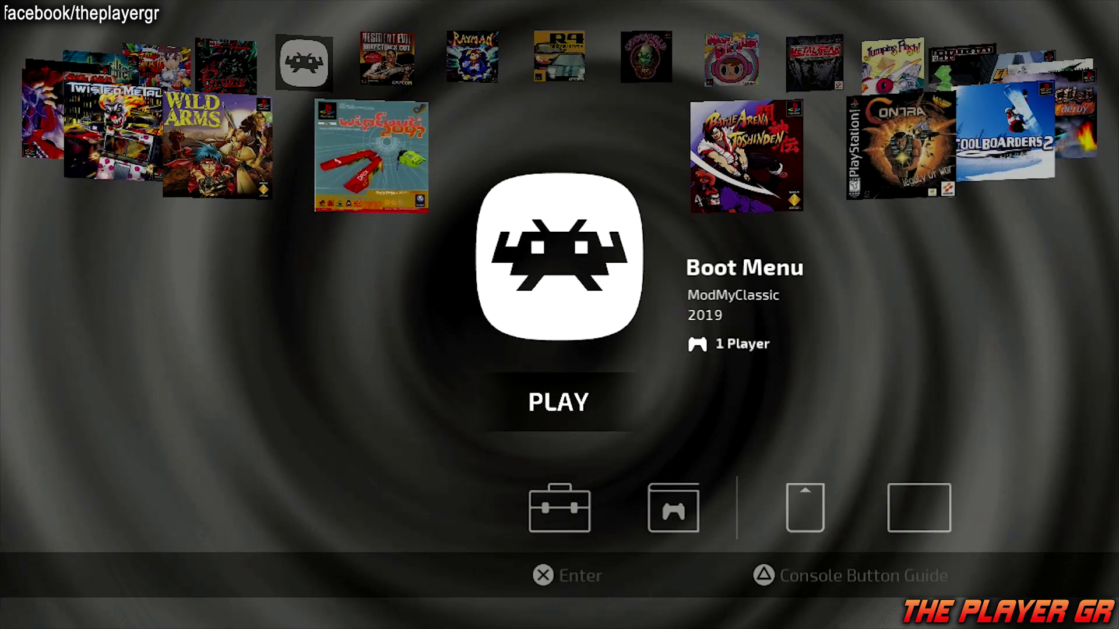
key("Left")
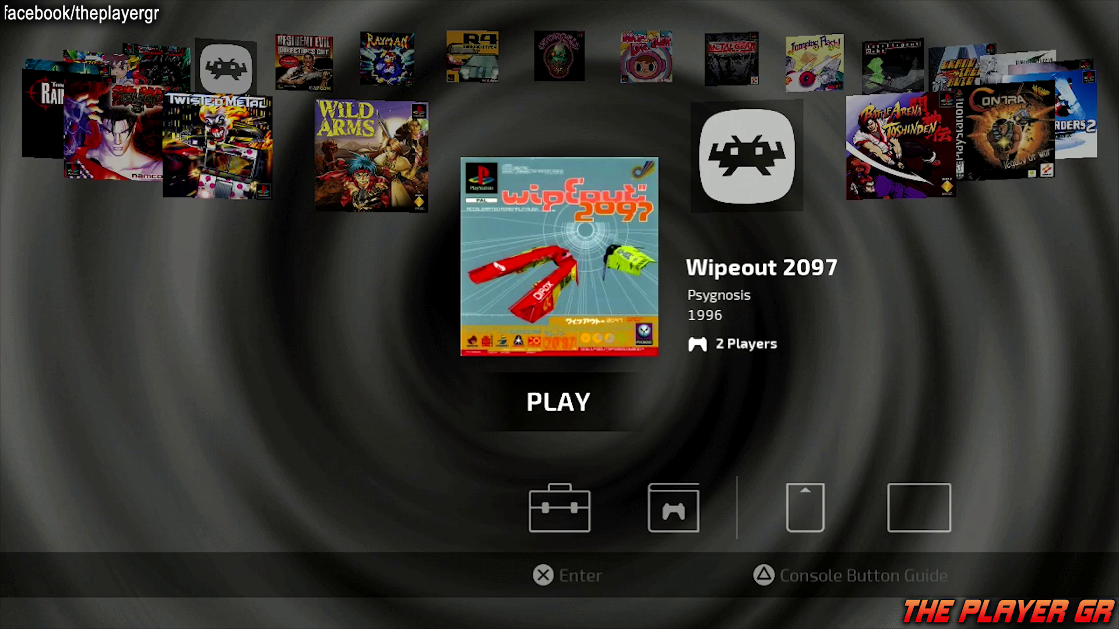
- Browse the game carousel around to Contra - Legacy of War to check the transferred game and its cover
key("Left")
key("Left")
key("Left")
key("Left")
key("Left")
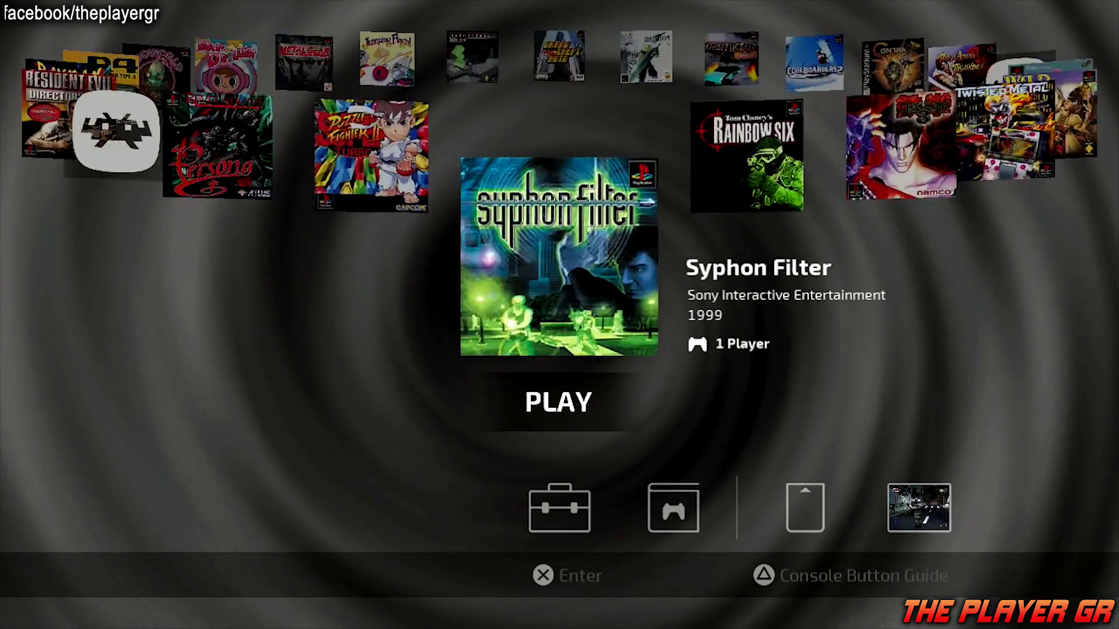
key("Left")
key("Left")
key("Left")
key("Left")
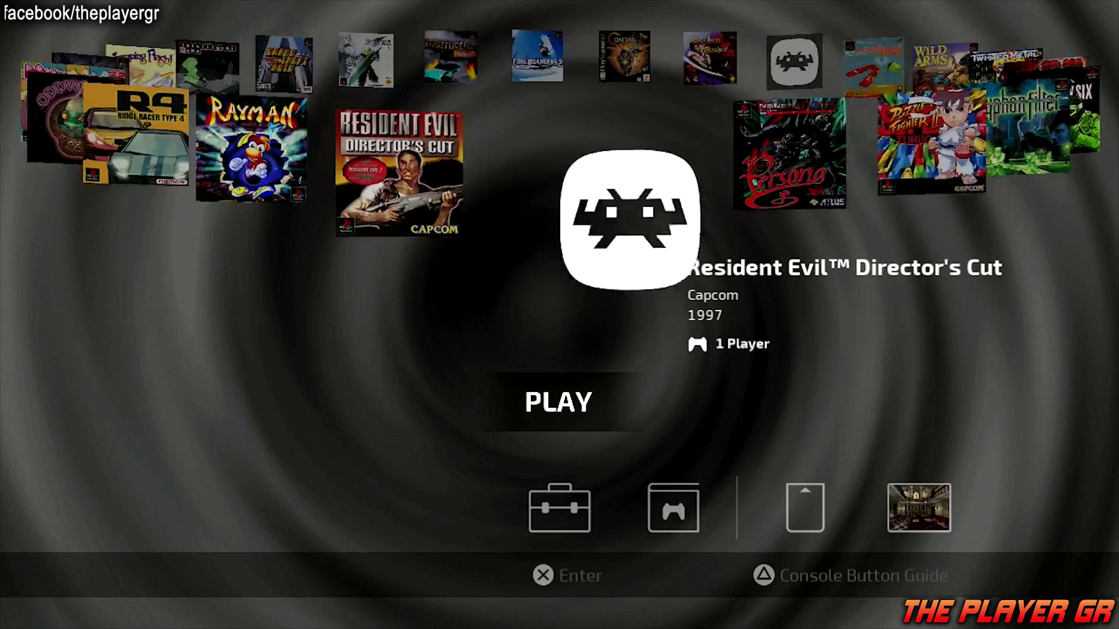
key("Right")
key("Right")
key("Left")
key("Left")
key("Left")
key("Left")
key("Left")
key("Left")
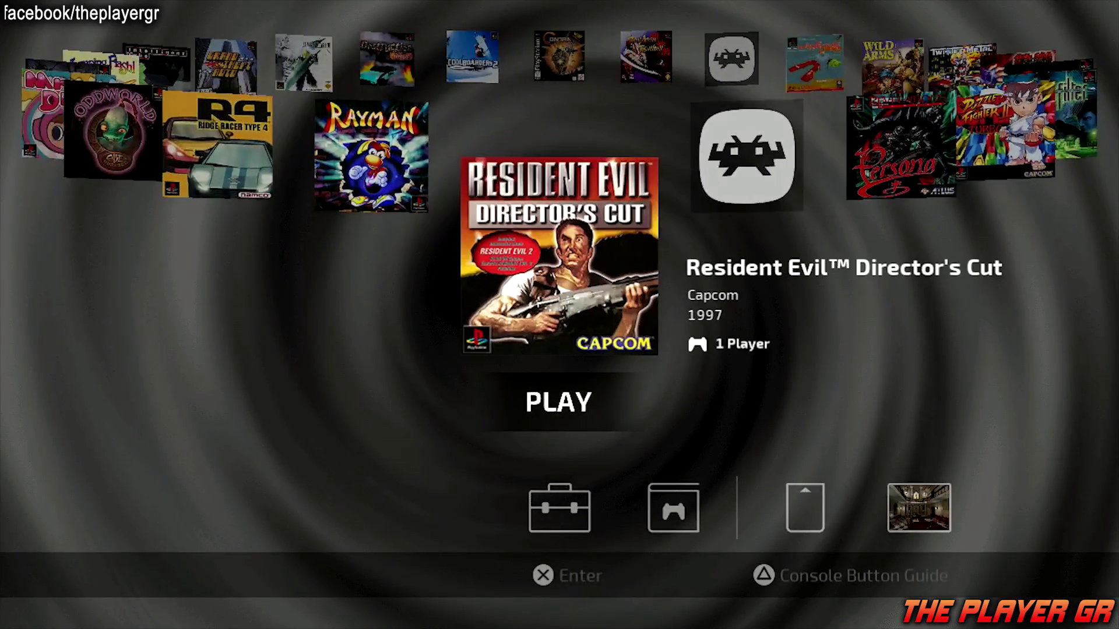
key("Left")
key("Left")
key("Left")
key("Left")
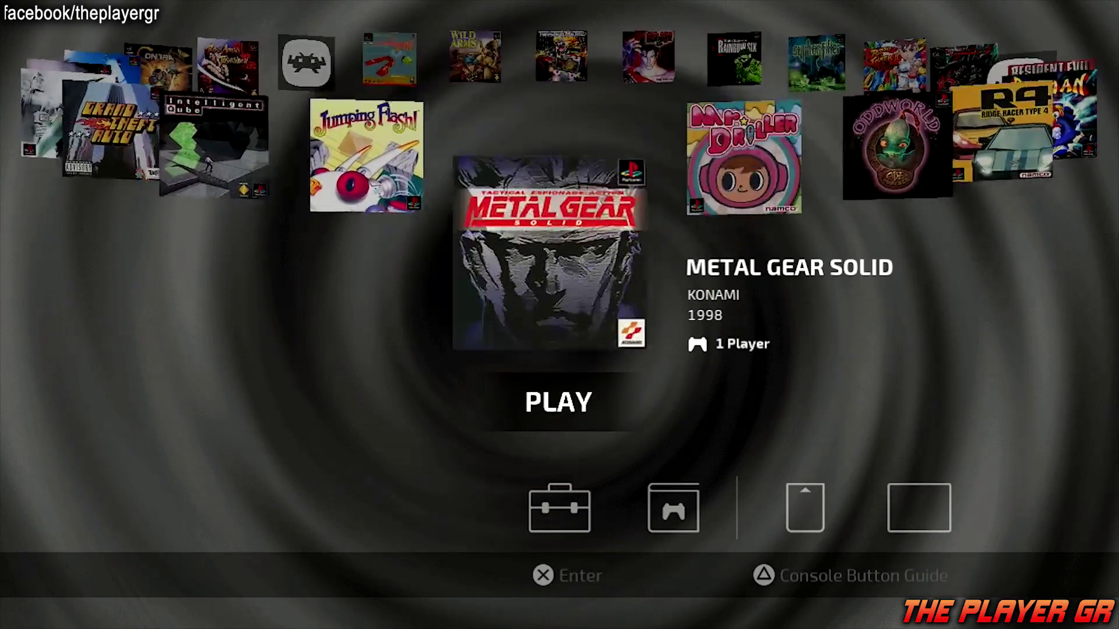
key("Left")
key("Left")
key("Left")
key("Left")
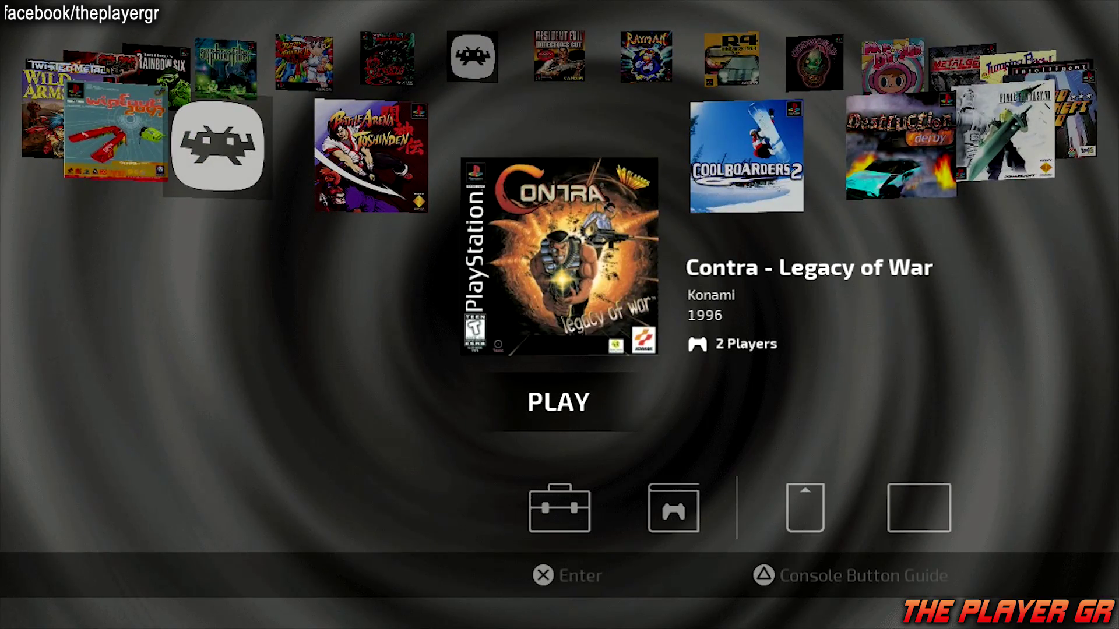
- Go back through the carousel to Wipeout 2097 and start the game
key("Right")
key("Right")
key("Right")
key("Right")
key("Right")
key("Right")
key("Right")
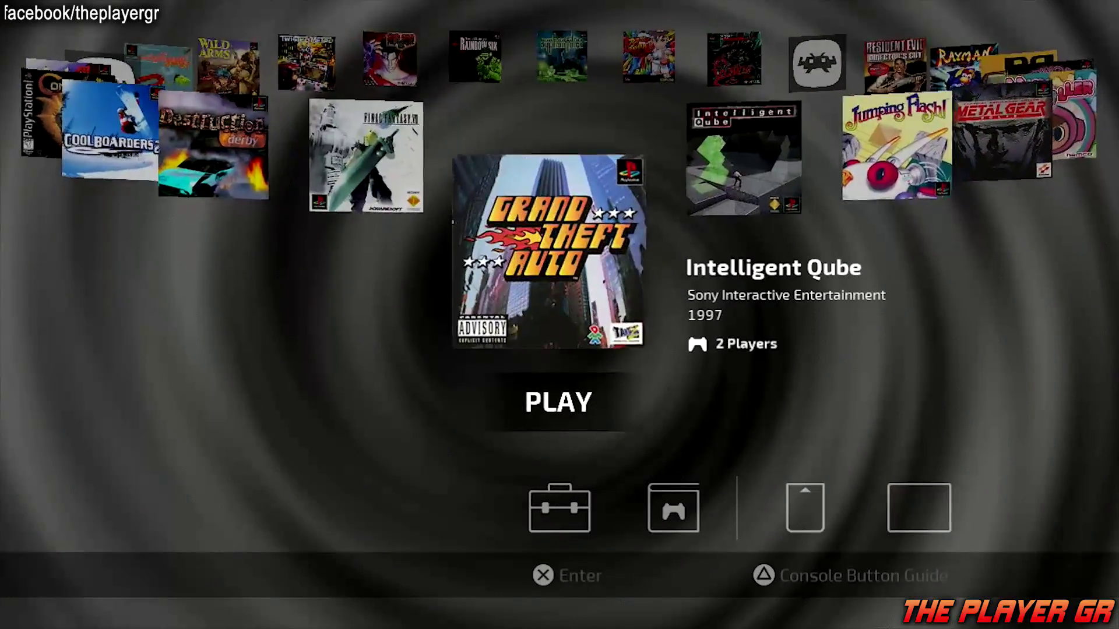
key("Right")
key("Right")
key("Right")
key("Right")
key("Right")
key("Right")
key("Right")
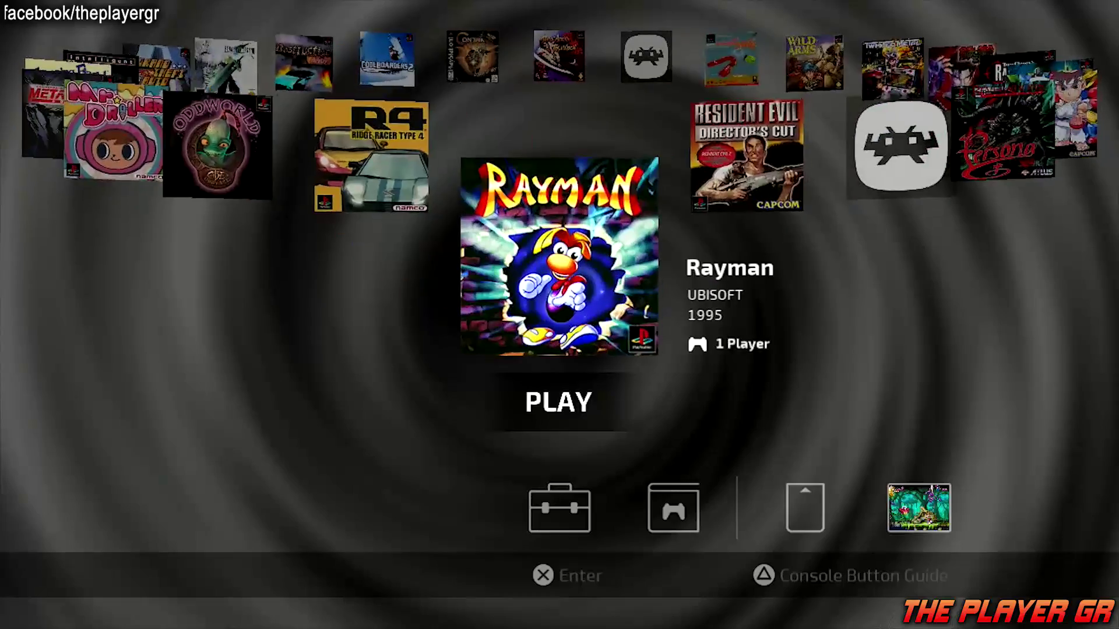
key("Right")
key("Right")
key("Right")
key("Right")
key("Right")
key("Right")
key("Right")
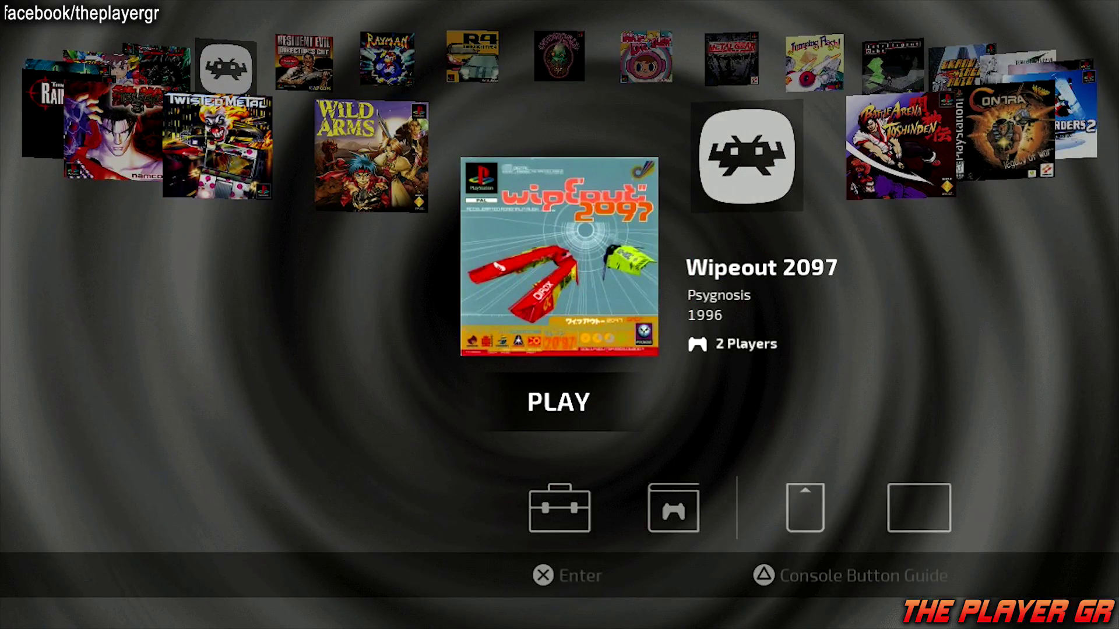
key("Return")
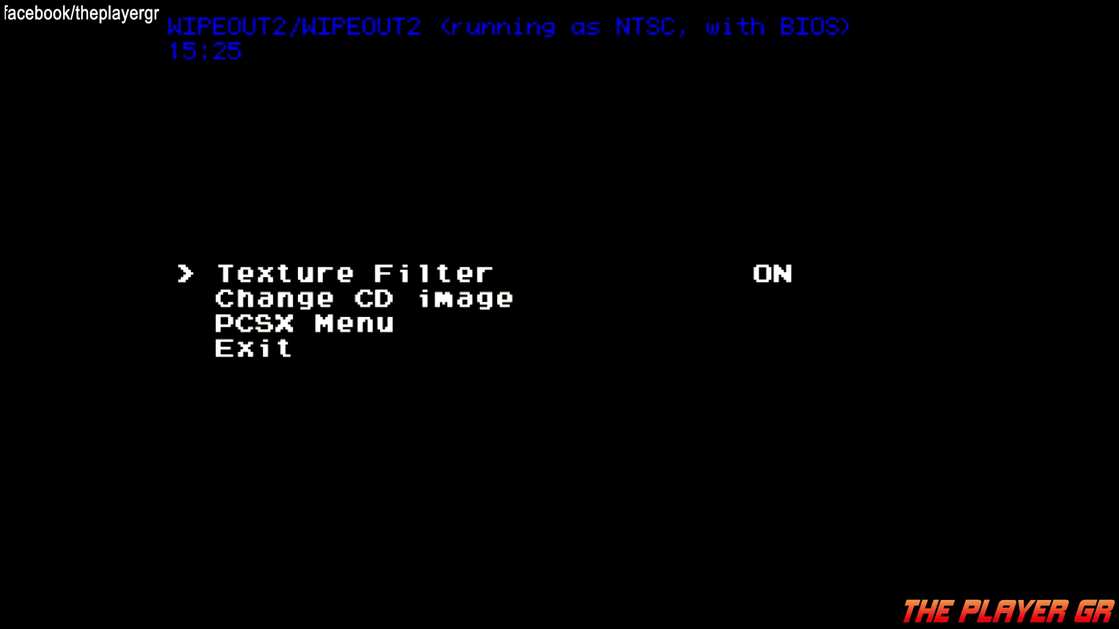
- Open the PCSX Menu from the emulator menu of the running Wipeout game
key("Down")
key("Down")
key("Return")
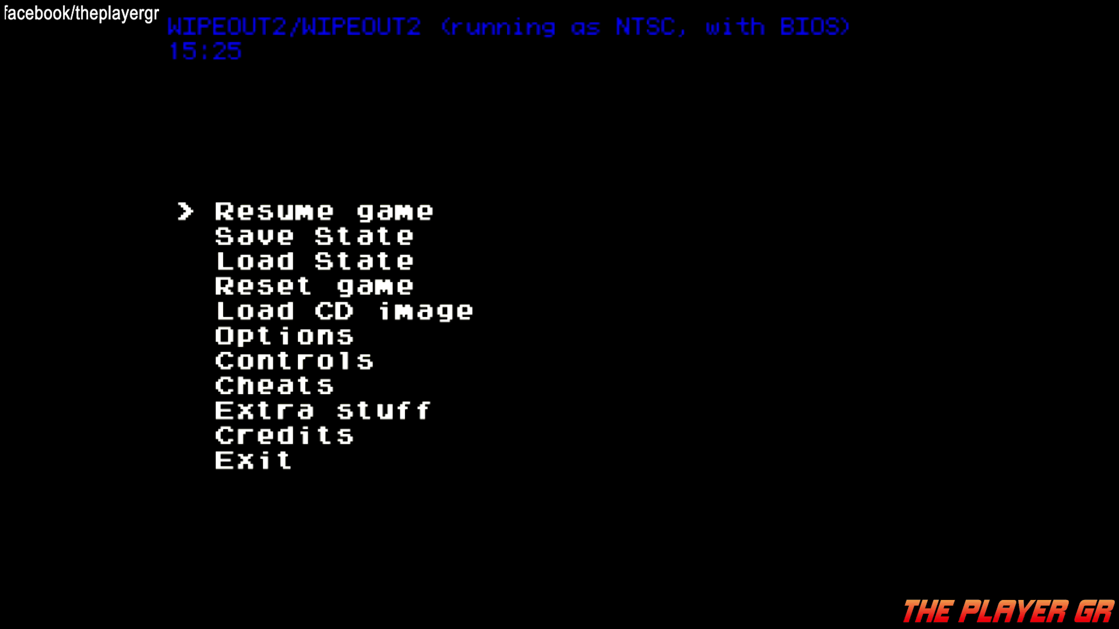